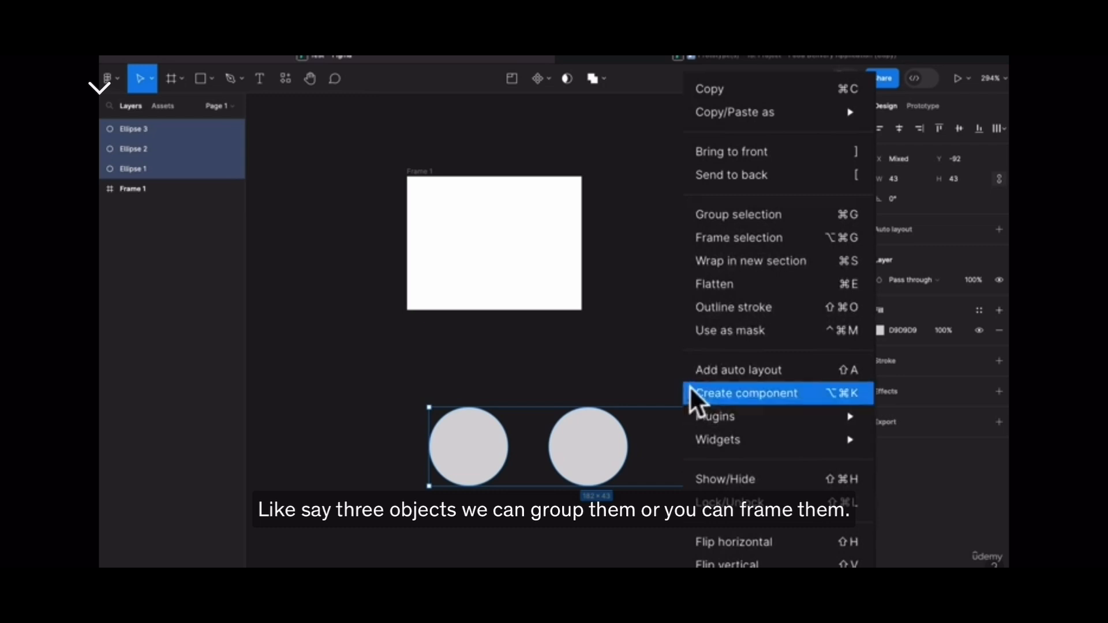
Step: Group the three selected circles and move the group closer beneath Frame 1
{"action": "left_click", "coordinate": [742, 214]}
{"action": "left_click_drag", "start_coordinate": [716, 467], "coordinate": [686, 415]}
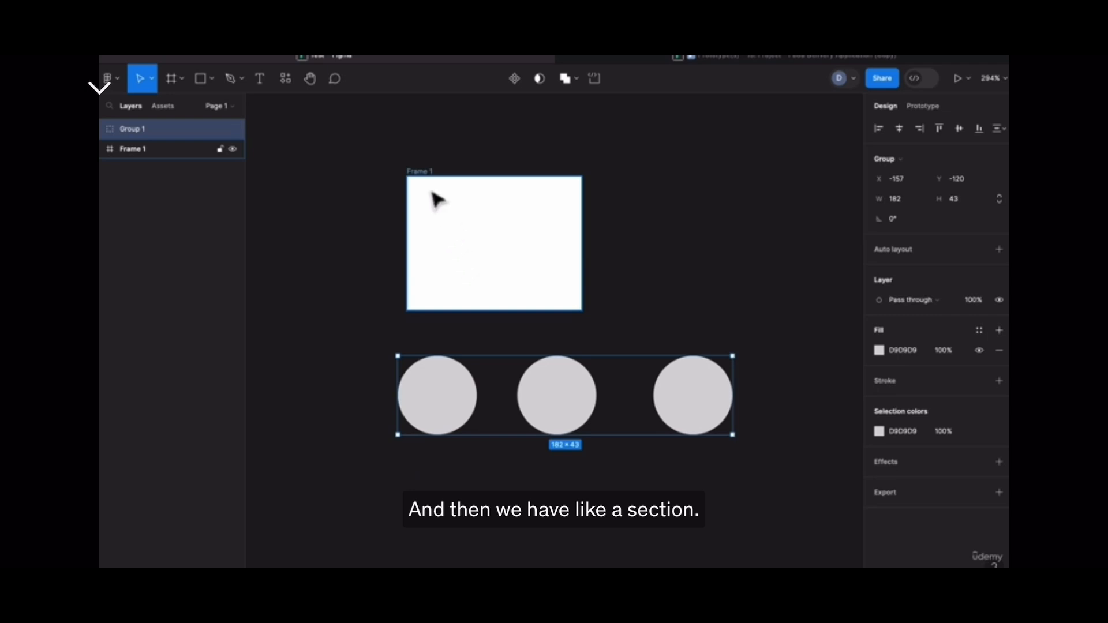
Step: Draw a section around Frame 1 and the circle group so that it contains both
{"action": "left_click", "coordinate": [292, 218]}
{"action": "left_click_drag", "start_coordinate": [328, 142], "coordinate": [815, 525]}
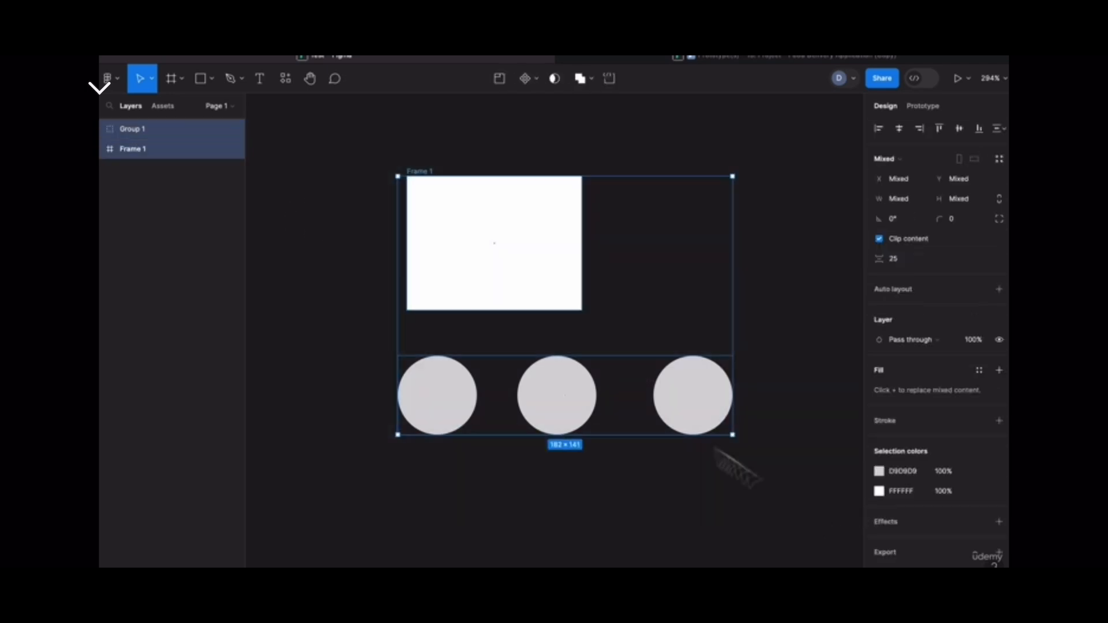
{"action": "left_click", "coordinate": [183, 79]}
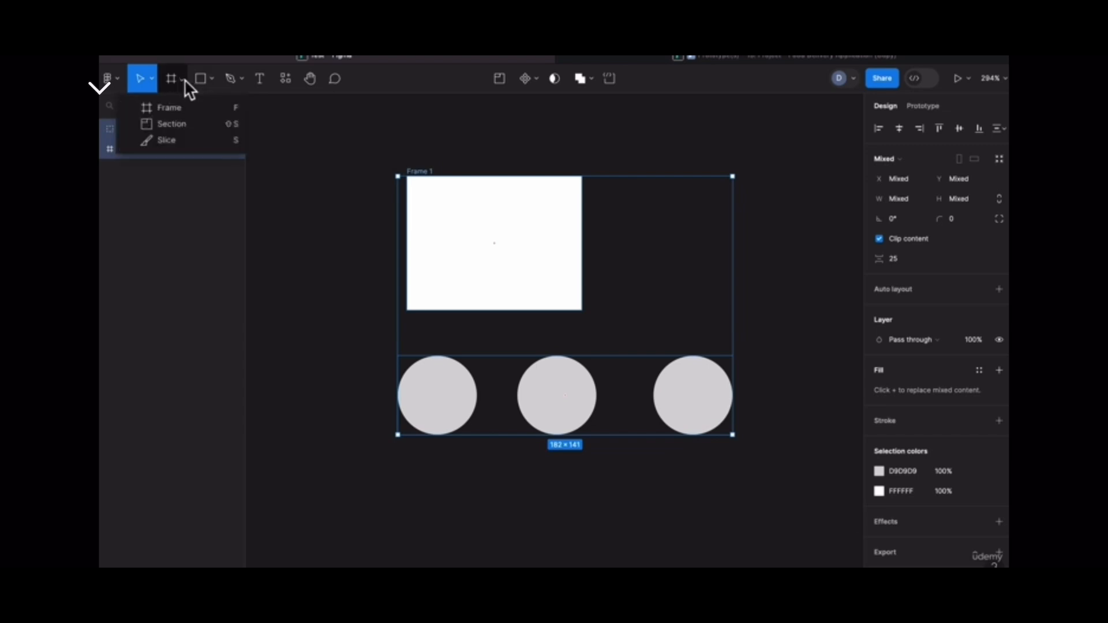
{"action": "left_click", "coordinate": [168, 126]}
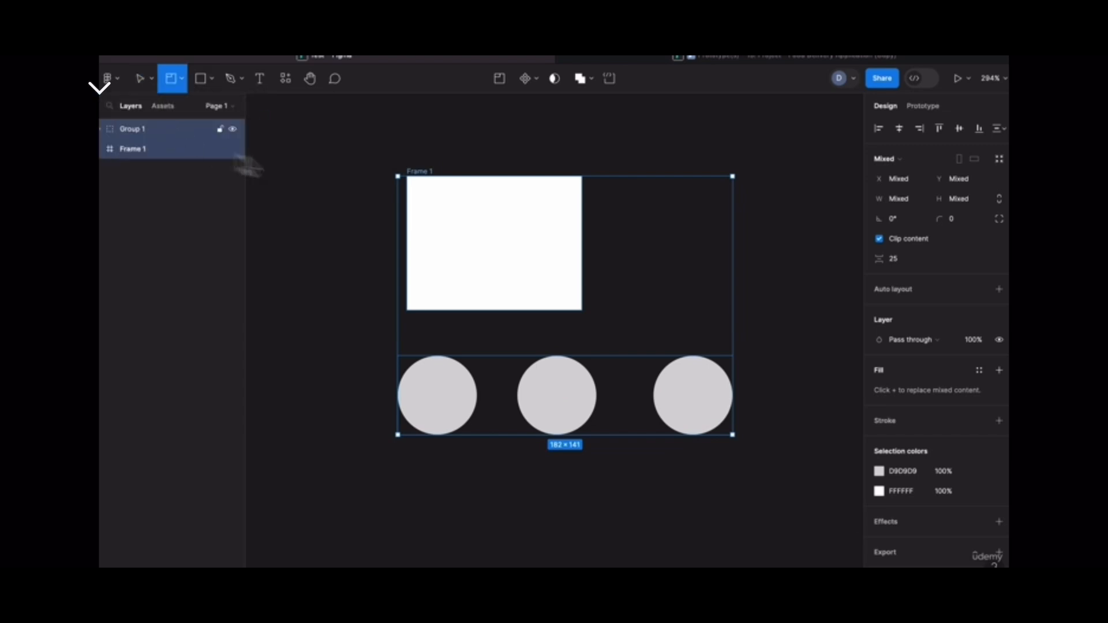
{"action": "left_click_drag", "start_coordinate": [367, 140], "coordinate": [781, 479]}
{"action": "left_click", "coordinate": [716, 524]}
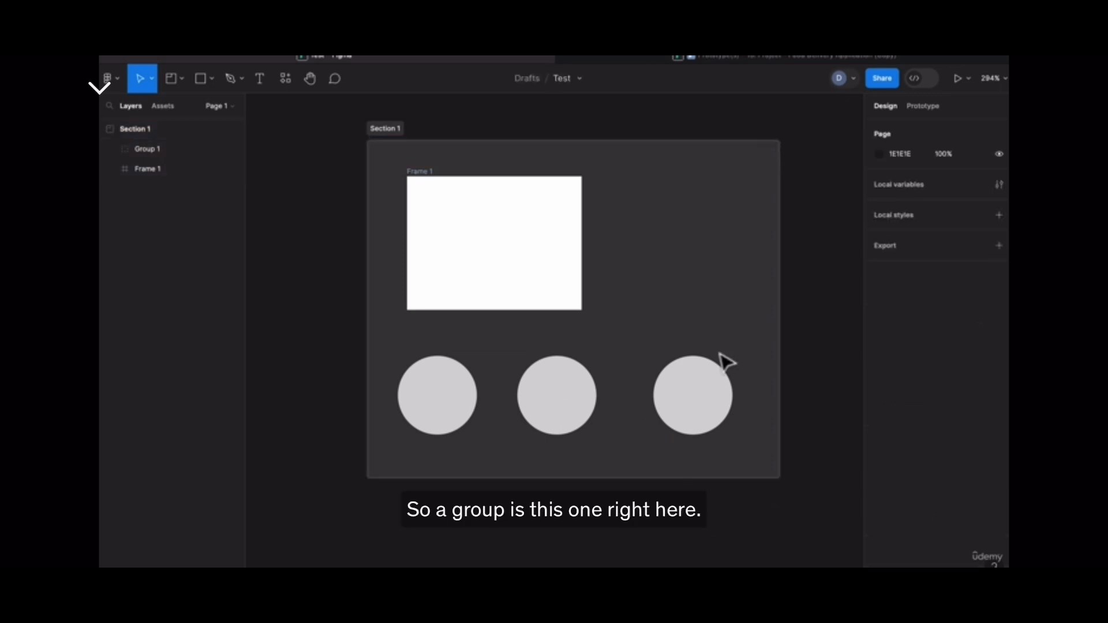
Step: Scale the circle group down to about 169.3 × 40 and reposition it in the section at about X 22, Y 114
{"action": "left_click", "coordinate": [700, 388]}
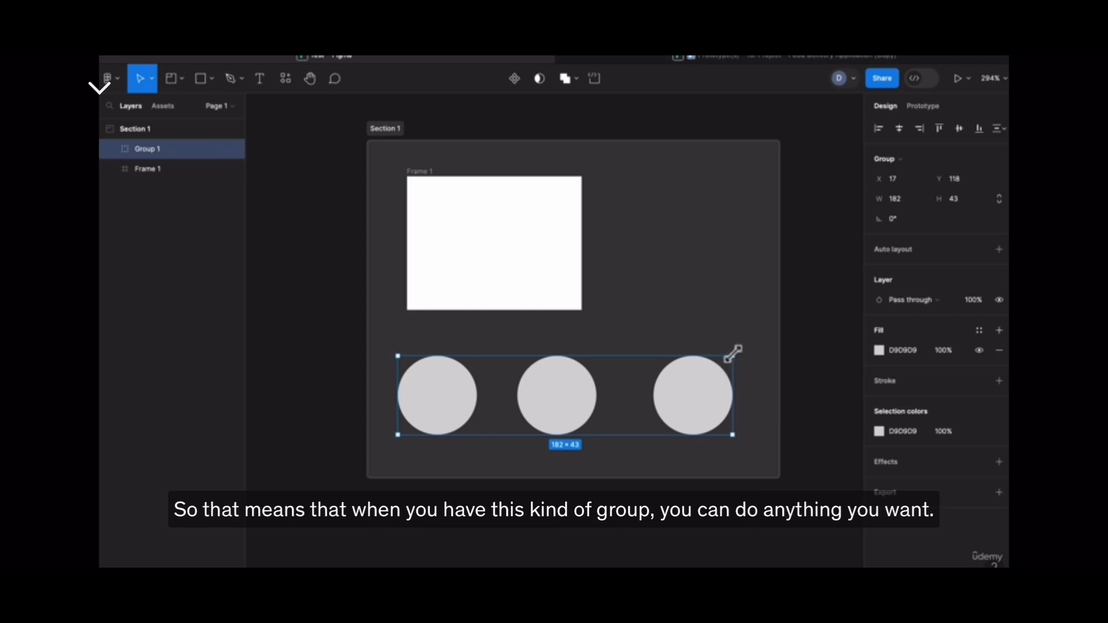
{"action": "left_click_drag", "start_coordinate": [732, 354], "coordinate": [672, 359]}
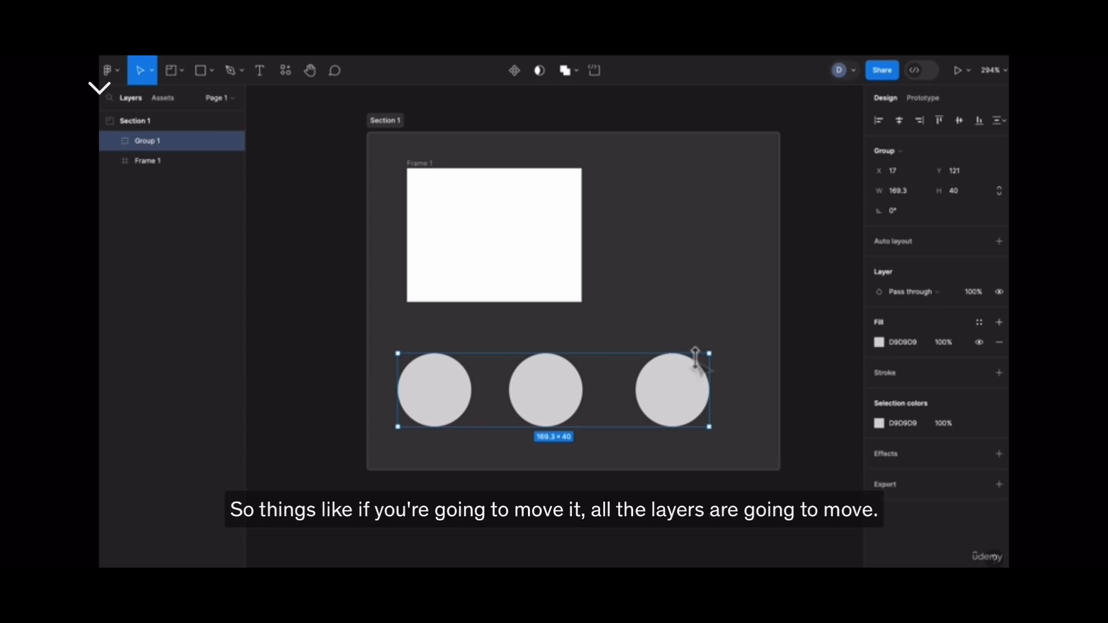
{"action": "mouse_move", "coordinate": [688, 392]}
{"action": "left_mouse_down"}
{"action": "mouse_move", "coordinate": [633, 388]}
{"action": "mouse_move", "coordinate": [682, 385]}
{"action": "left_mouse_up"}
{"action": "left_click_drag", "start_coordinate": [710, 344], "coordinate": [685, 354]}
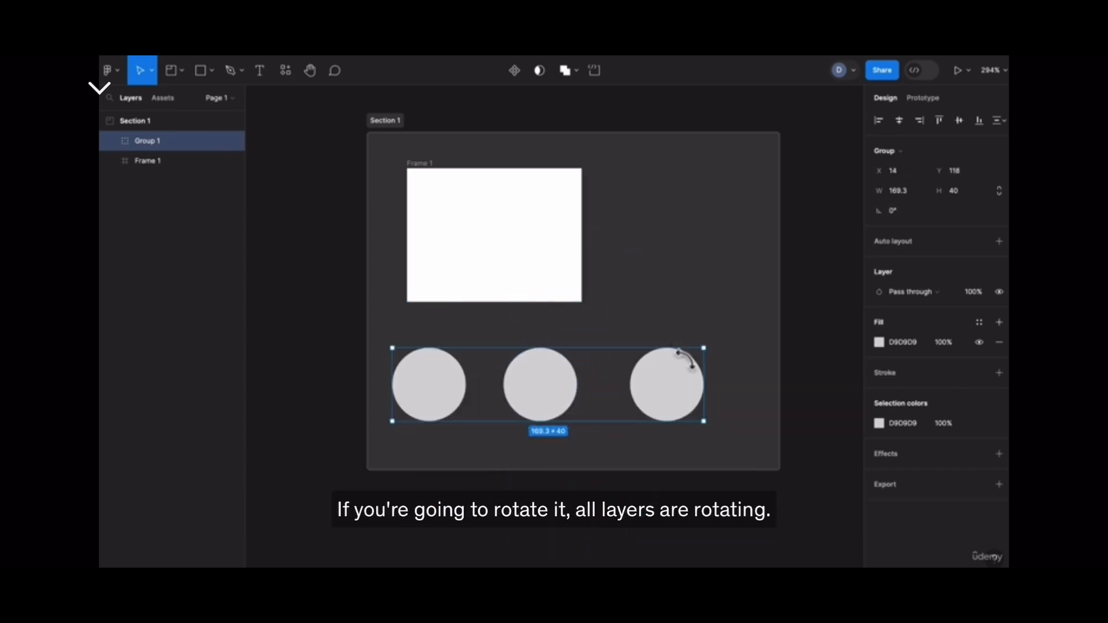
{"action": "left_click", "coordinate": [110, 140]}
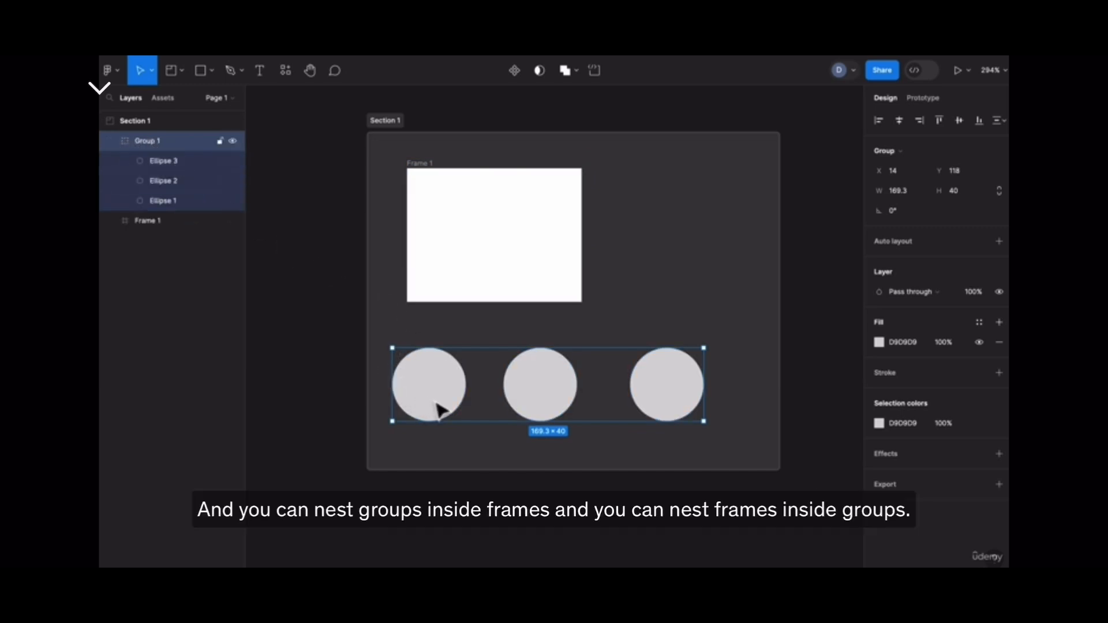
{"action": "mouse_move", "coordinate": [439, 405]}
{"action": "left_mouse_down"}
{"action": "mouse_move", "coordinate": [462, 243]}
{"action": "mouse_move", "coordinate": [475, 257]}
{"action": "mouse_move", "coordinate": [485, 379]}
{"action": "mouse_move", "coordinate": [440, 375]}
{"action": "mouse_move", "coordinate": [451, 399]}
{"action": "left_mouse_up"}
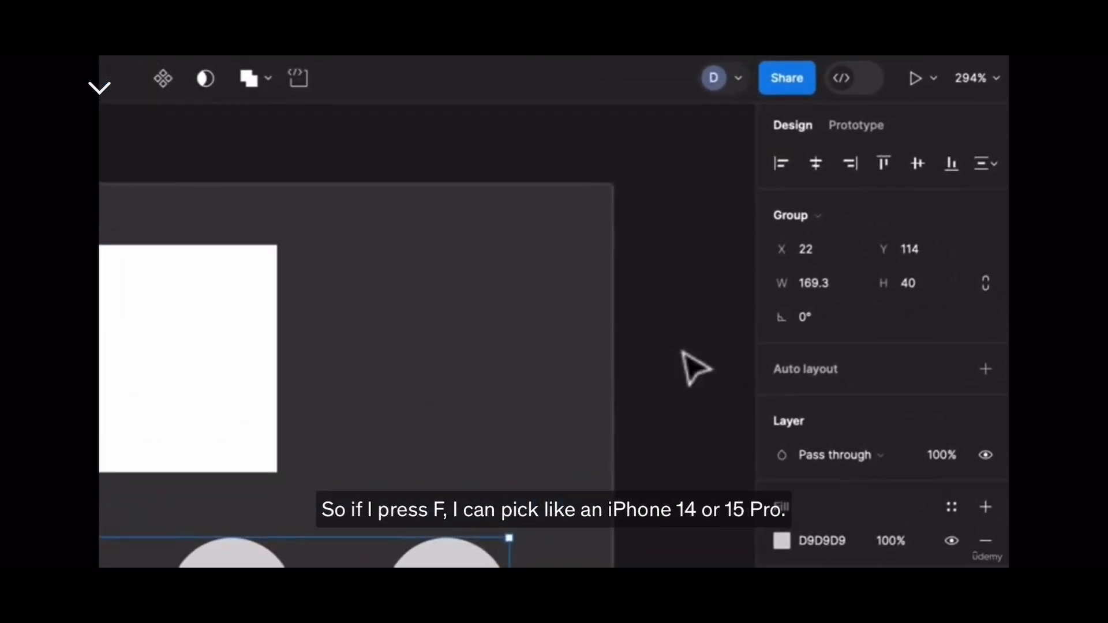
Step: Create an iPhone 14 & 15 Pro preset frame and place it beside Section 1
{"action": "left_click", "coordinate": [704, 361]}
{"action": "key", "text": "f"}
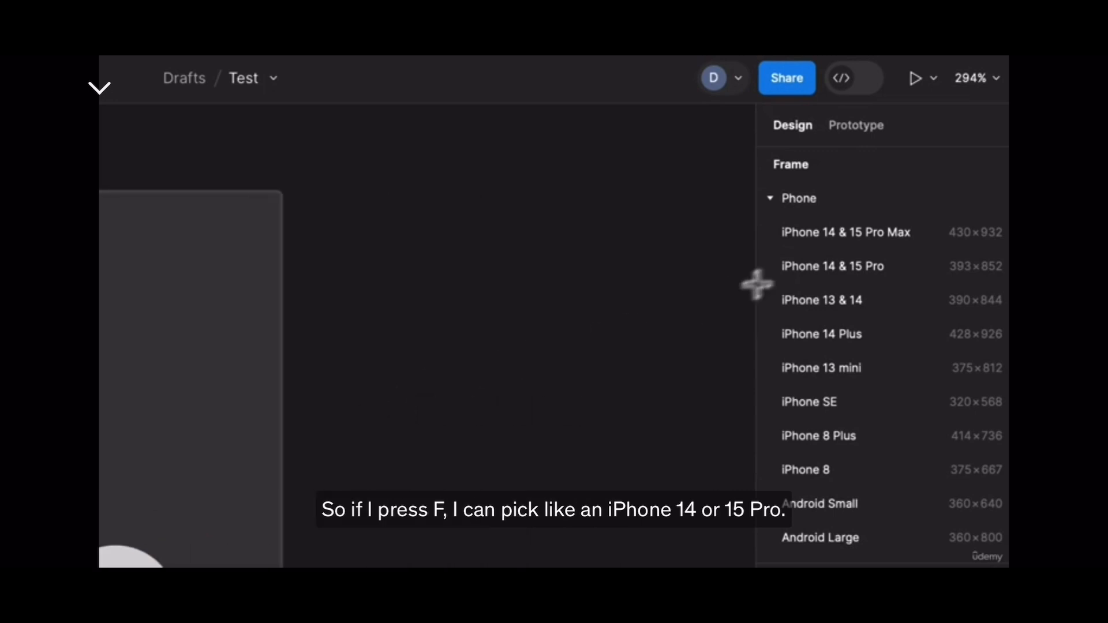
{"action": "left_click", "coordinate": [841, 270]}
{"action": "scroll", "coordinate": [402, 386], "scroll_direction": "down", "scroll_amount": 3}
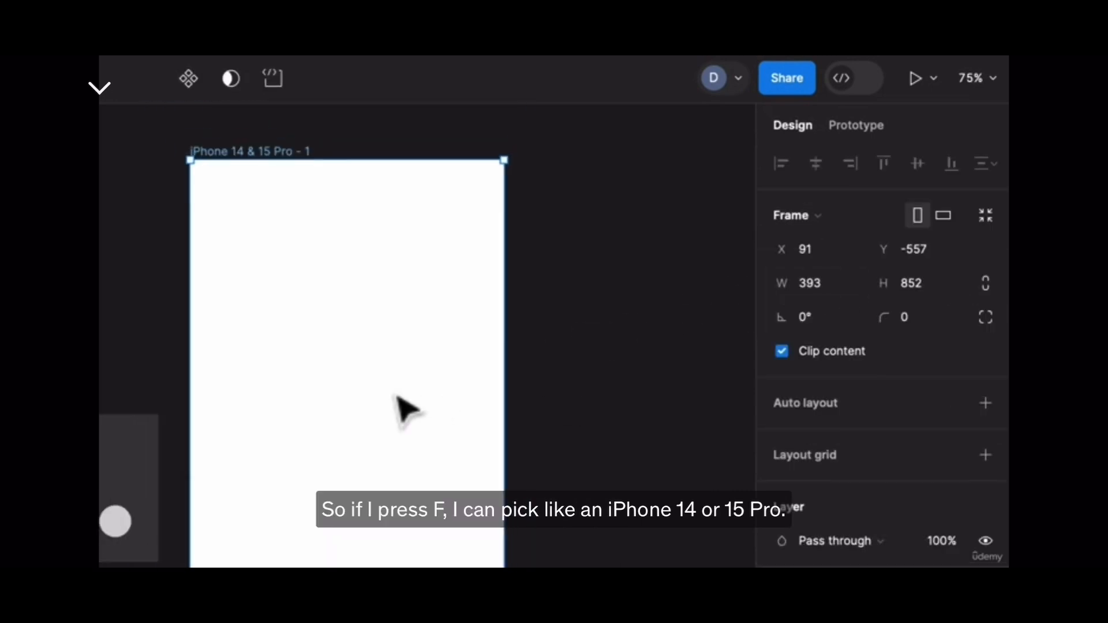
{"action": "left_click_drag", "start_coordinate": [406, 451], "coordinate": [660, 391]}
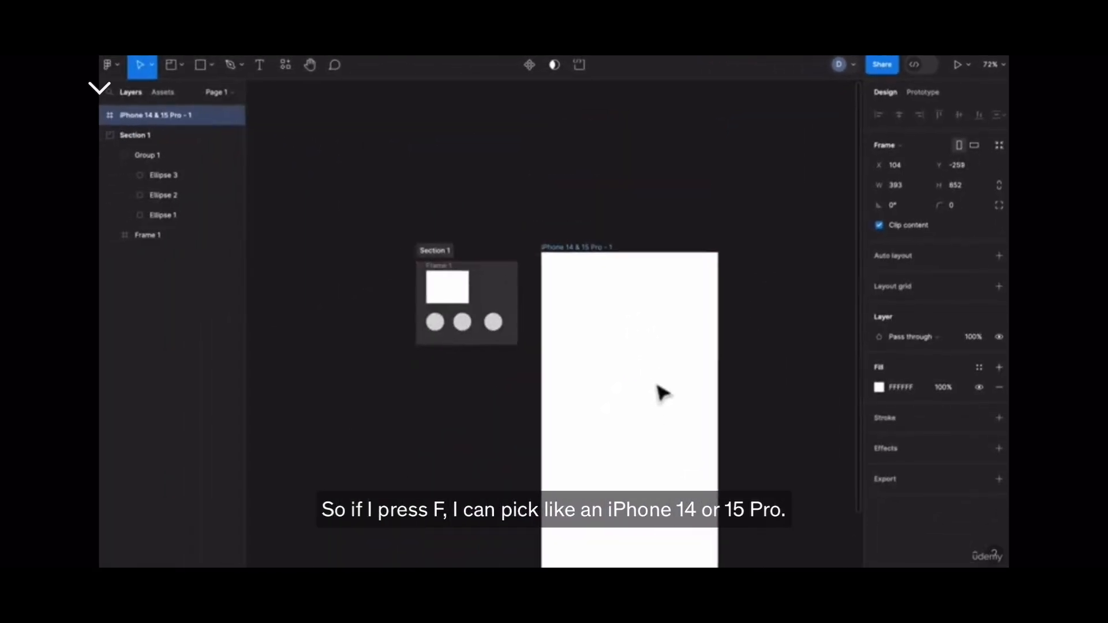
{"action": "scroll", "coordinate": [574, 366], "scroll_direction": "up", "scroll_amount": 5}
{"action": "scroll", "coordinate": [577, 366], "scroll_direction": "down", "scroll_amount": 2}
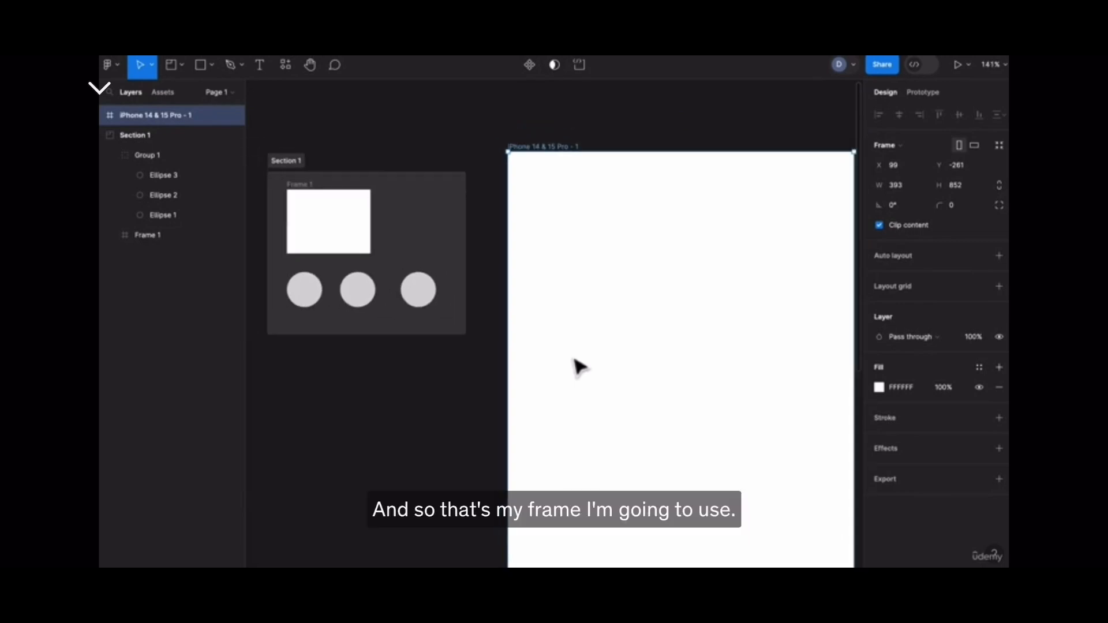
Step: Add a second fill of 000000 at 20% to the iPhone frame and change its white base fill to red E35757
{"action": "left_click", "coordinate": [458, 408]}
{"action": "left_click", "coordinate": [690, 218]}
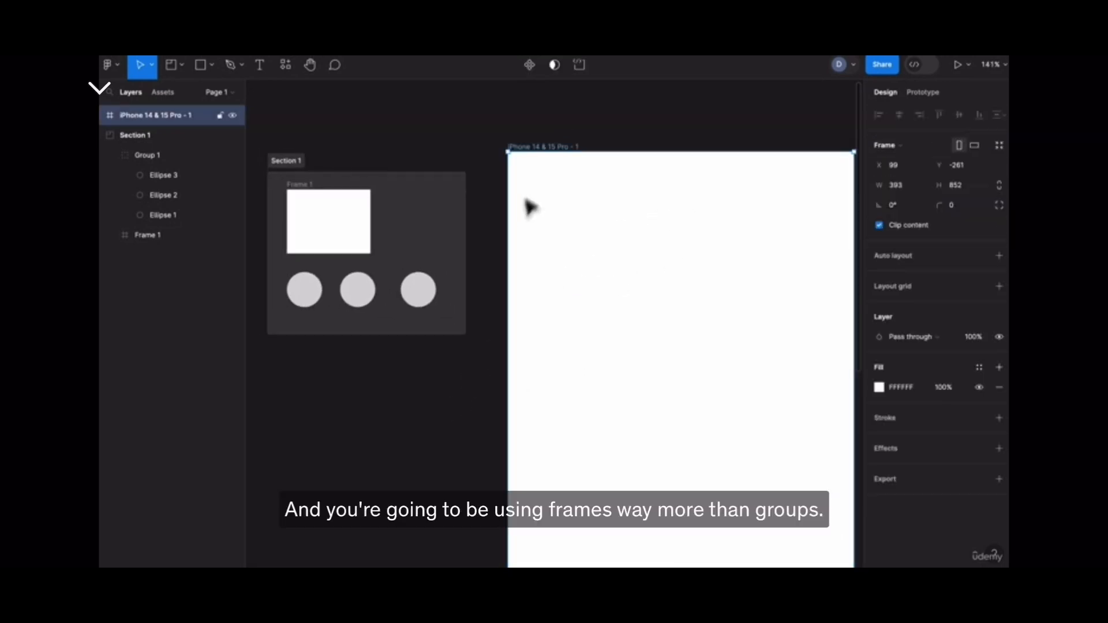
{"action": "left_click_drag", "start_coordinate": [404, 407], "coordinate": [570, 390]}
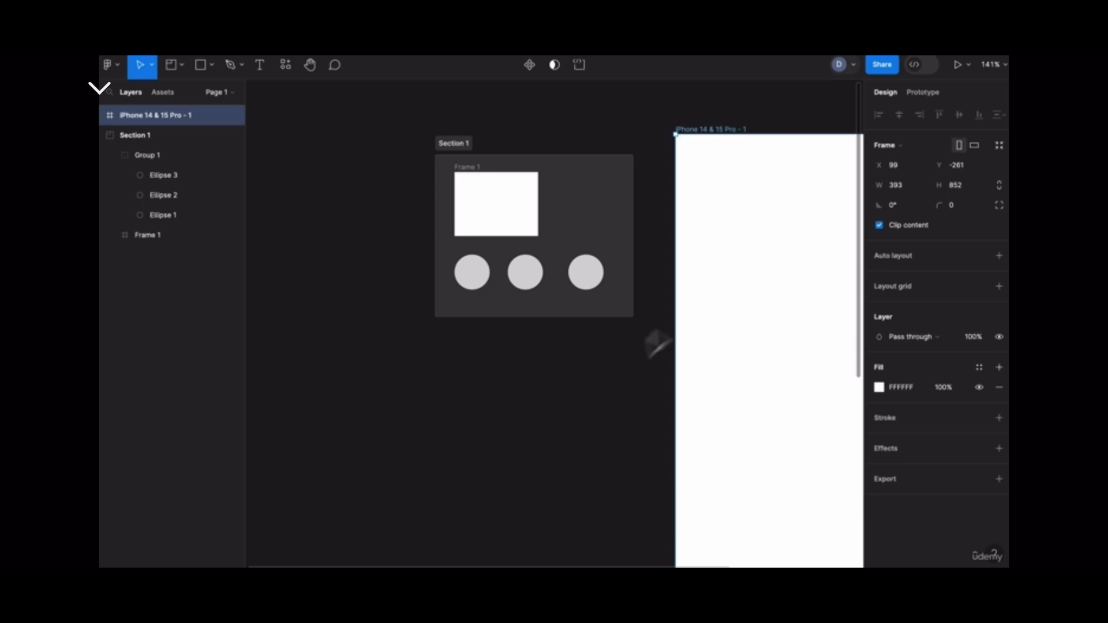
{"action": "scroll", "coordinate": [635, 317], "scroll_direction": "right", "scroll_amount": 5}
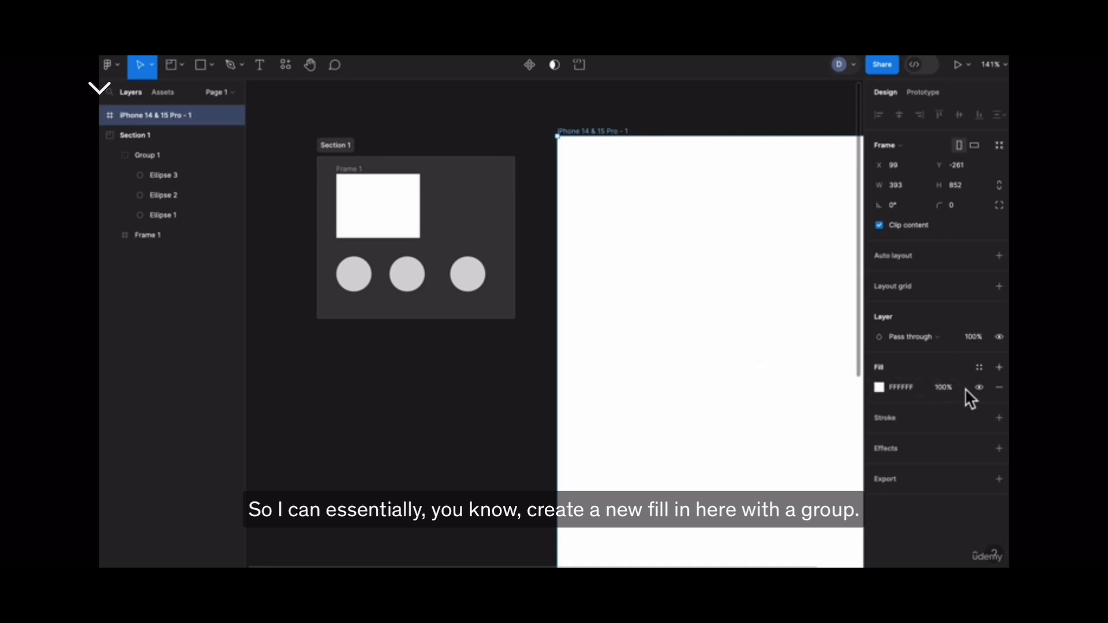
{"action": "left_click", "coordinate": [999, 367]}
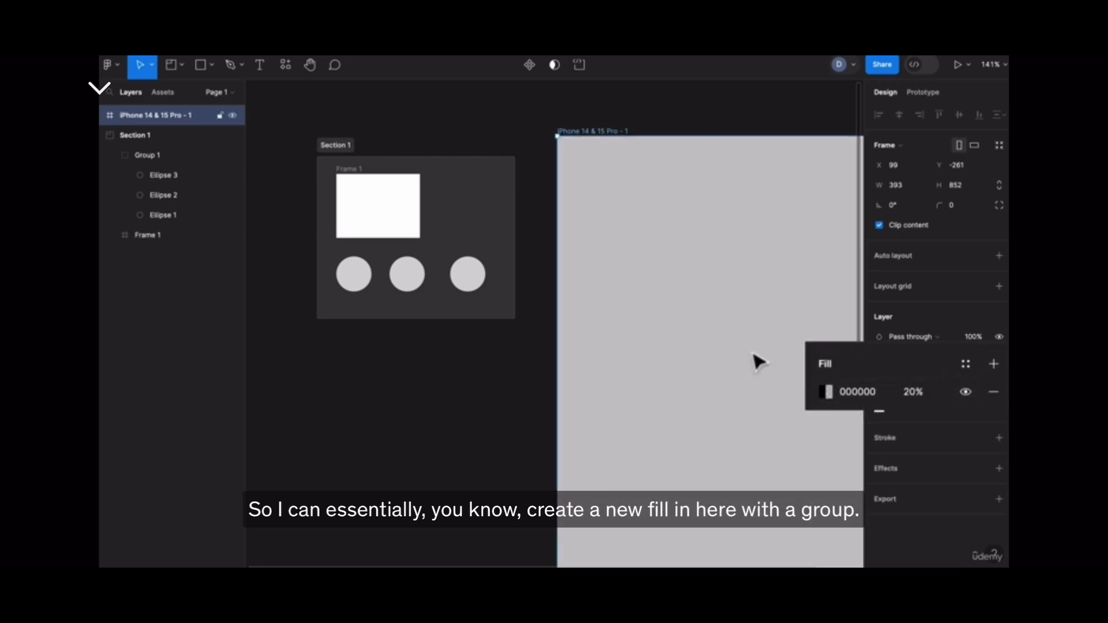
{"action": "left_click_drag", "start_coordinate": [715, 343], "coordinate": [651, 279]}
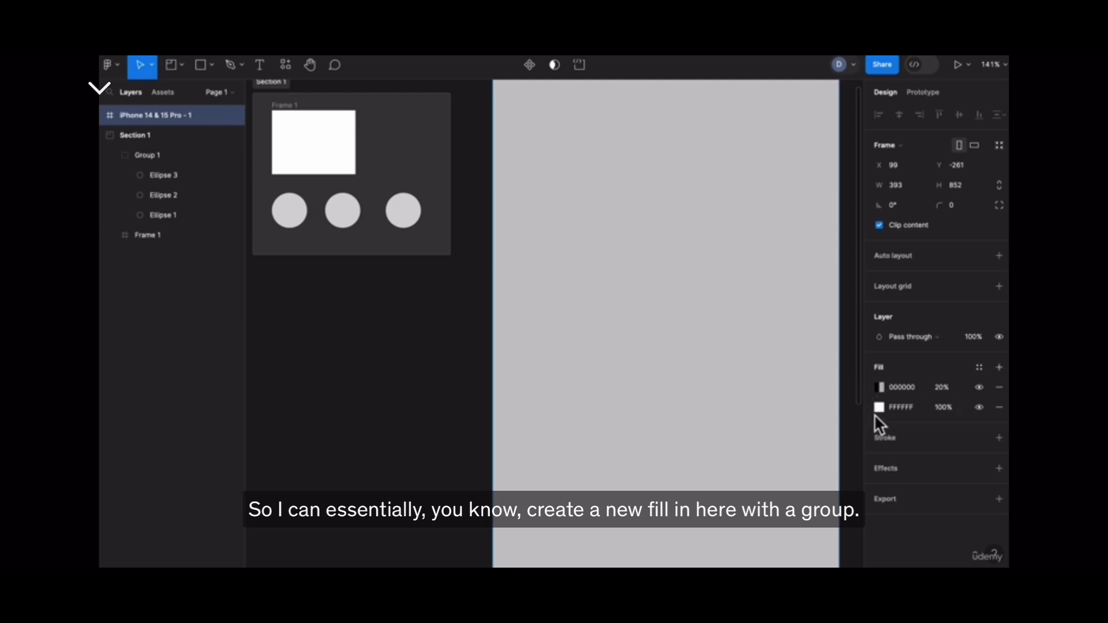
{"action": "left_click", "coordinate": [877, 408]}
{"action": "left_click_drag", "start_coordinate": [785, 367], "coordinate": [806, 268]}
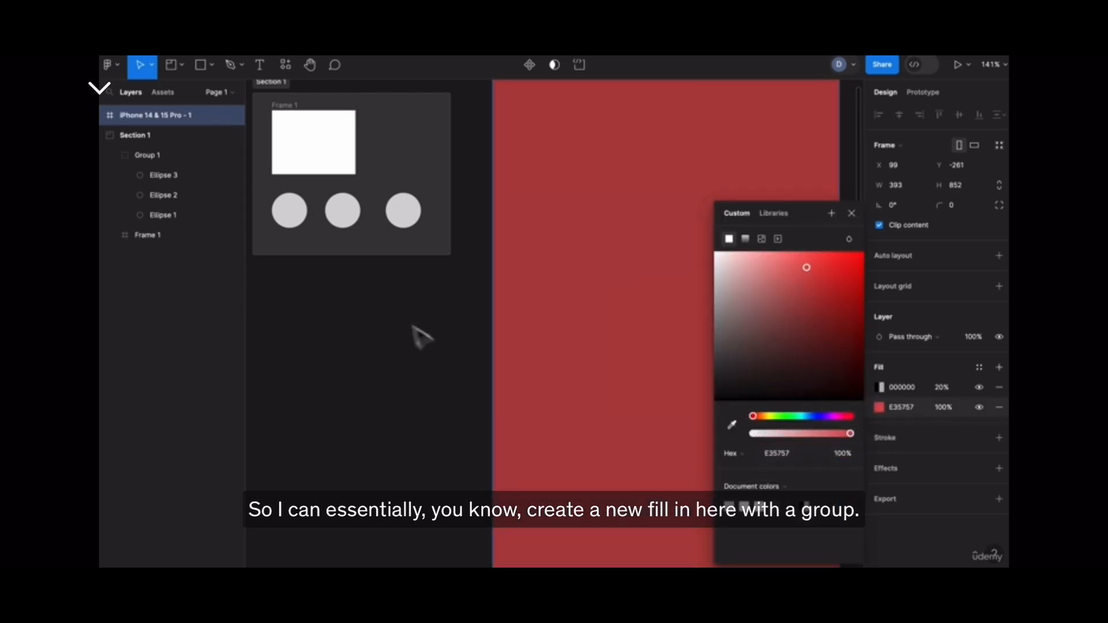
Step: Change the fill of the circle group to dark red 851B1B
{"action": "scroll", "coordinate": [421, 335], "scroll_direction": "left", "scroll_amount": 4}
{"action": "scroll", "coordinate": [421, 334], "scroll_direction": "up", "scroll_amount": 1}
{"action": "left_click", "coordinate": [490, 247]}
{"action": "left_click", "coordinate": [388, 238]}
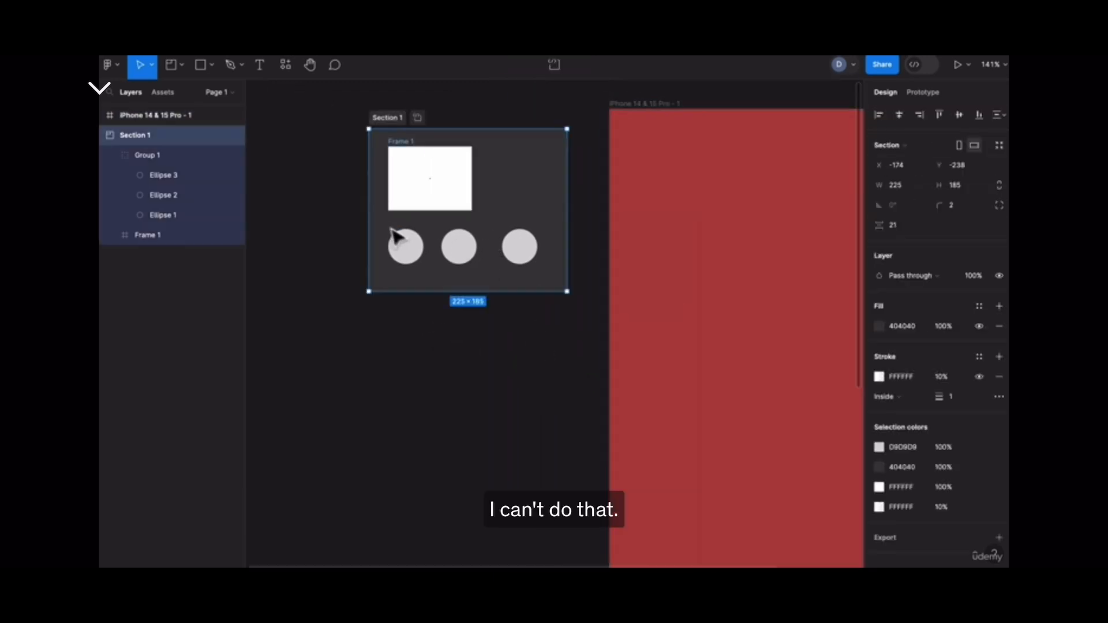
{"action": "left_click", "coordinate": [405, 241]}
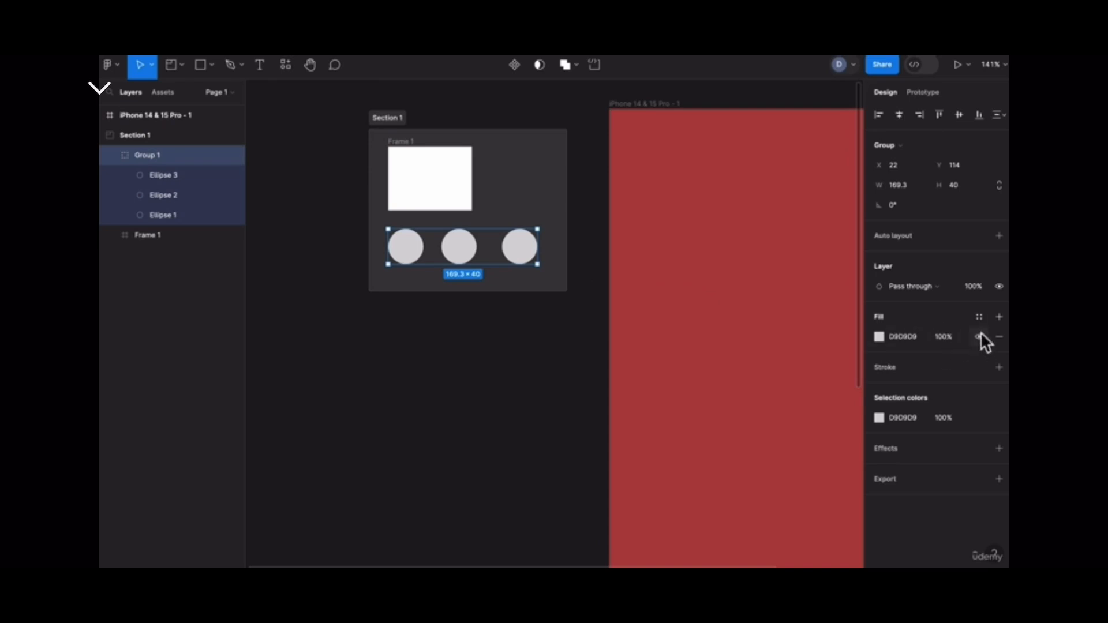
{"action": "left_click", "coordinate": [879, 336]}
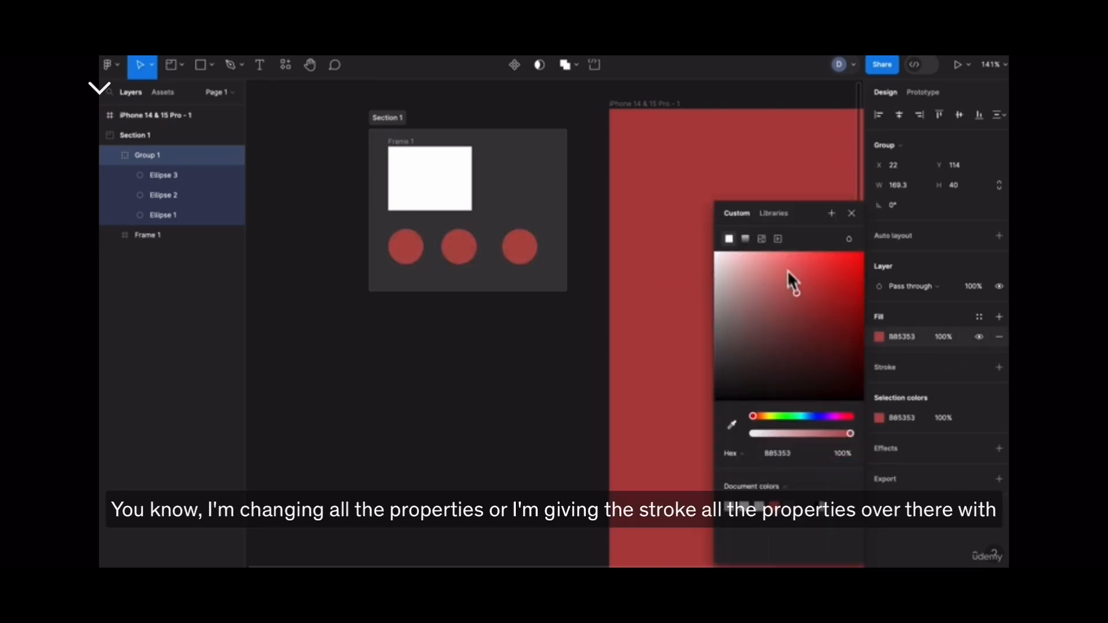
{"action": "mouse_move", "coordinate": [789, 280]}
{"action": "left_mouse_down"}
{"action": "mouse_move", "coordinate": [775, 302]}
{"action": "mouse_move", "coordinate": [812, 357]}
{"action": "mouse_move", "coordinate": [788, 307]}
{"action": "mouse_move", "coordinate": [836, 279]}
{"action": "mouse_move", "coordinate": [834, 325]}
{"action": "left_mouse_up"}
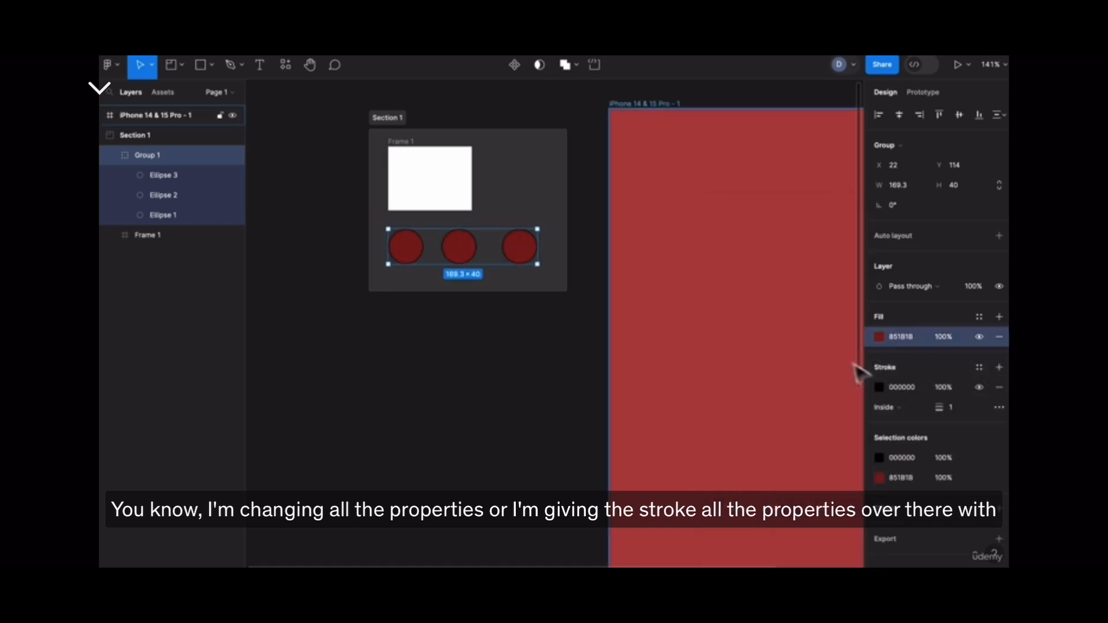
Step: Give the circle group a 1 px inside stroke coloured white FFFFFF
{"action": "left_click", "coordinate": [880, 386]}
{"action": "left_click", "coordinate": [790, 323]}
{"action": "mouse_move", "coordinate": [783, 303]}
{"action": "left_mouse_down"}
{"action": "mouse_move", "coordinate": [739, 298]}
{"action": "mouse_move", "coordinate": [822, 353]}
{"action": "mouse_move", "coordinate": [732, 351]}
{"action": "mouse_move", "coordinate": [718, 269]}
{"action": "left_mouse_up"}
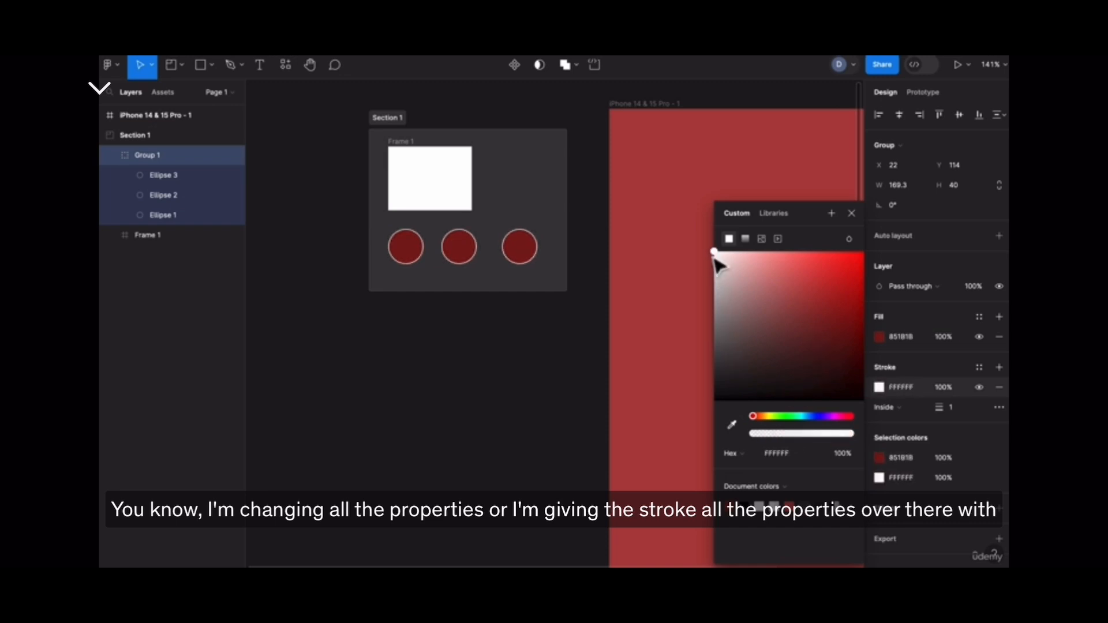
Step: Place a copy of the white Frame 1 inside the upper part of the iPhone frame
{"action": "left_click", "coordinate": [635, 344]}
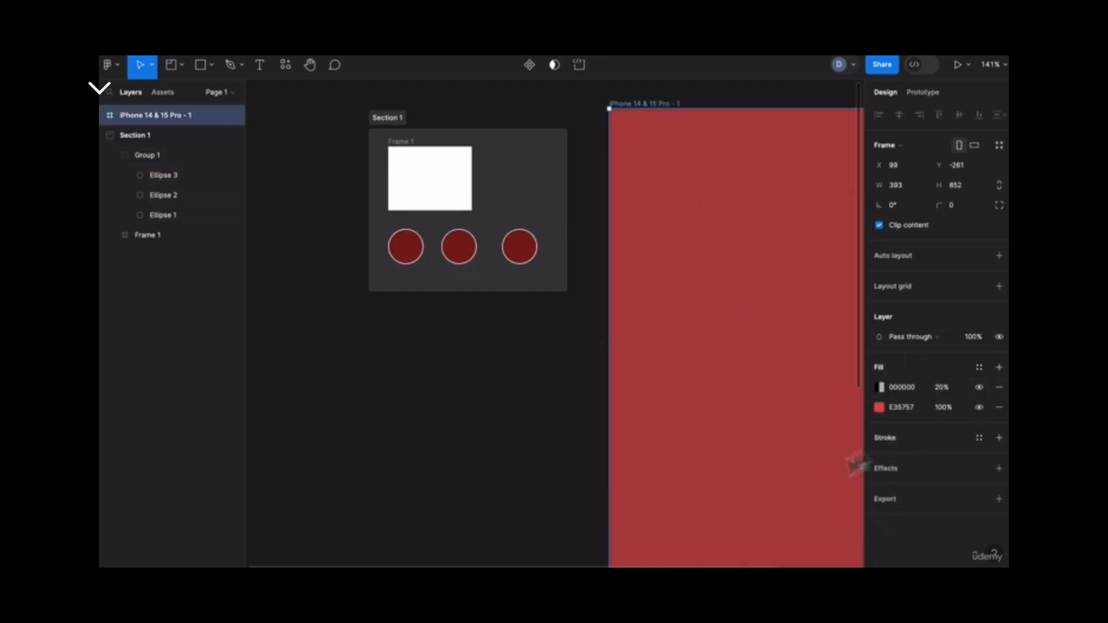
{"action": "left_click_drag", "start_coordinate": [766, 454], "coordinate": [715, 450]}
{"action": "left_click", "coordinate": [363, 188]}
{"action": "left_click_drag", "start_coordinate": [364, 188], "coordinate": [713, 246]}
{"action": "left_click", "coordinate": [608, 305]}
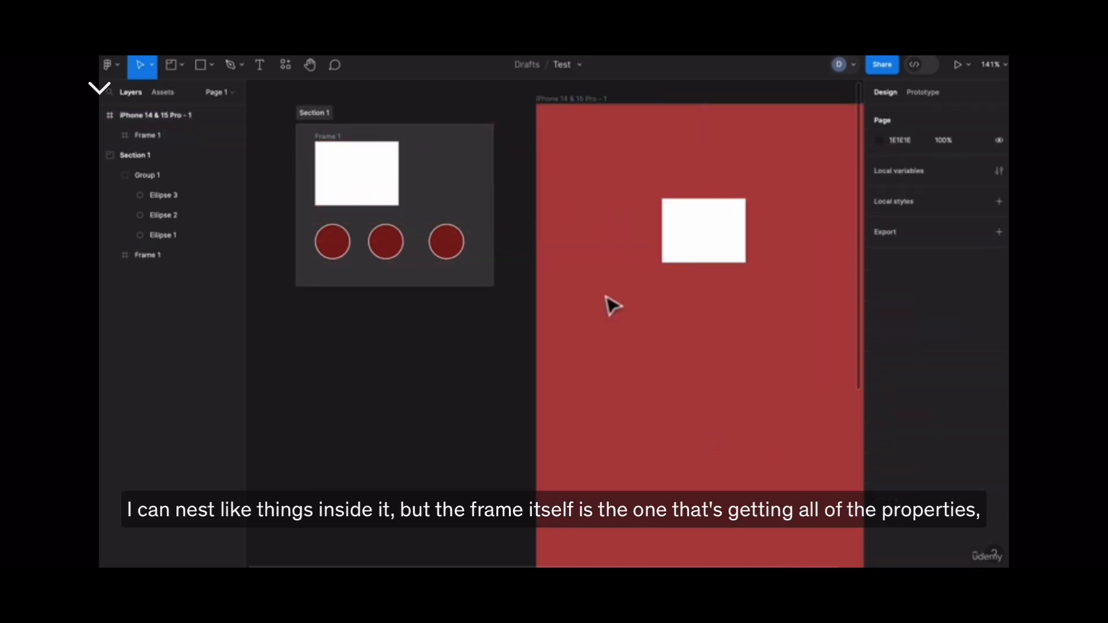
Step: Add a 1 px inside stroke to the iPhone frame and change its red base fill to dark purple 3A2258
{"action": "right_click", "coordinate": [573, 310]}
{"action": "left_click", "coordinate": [569, 305]}
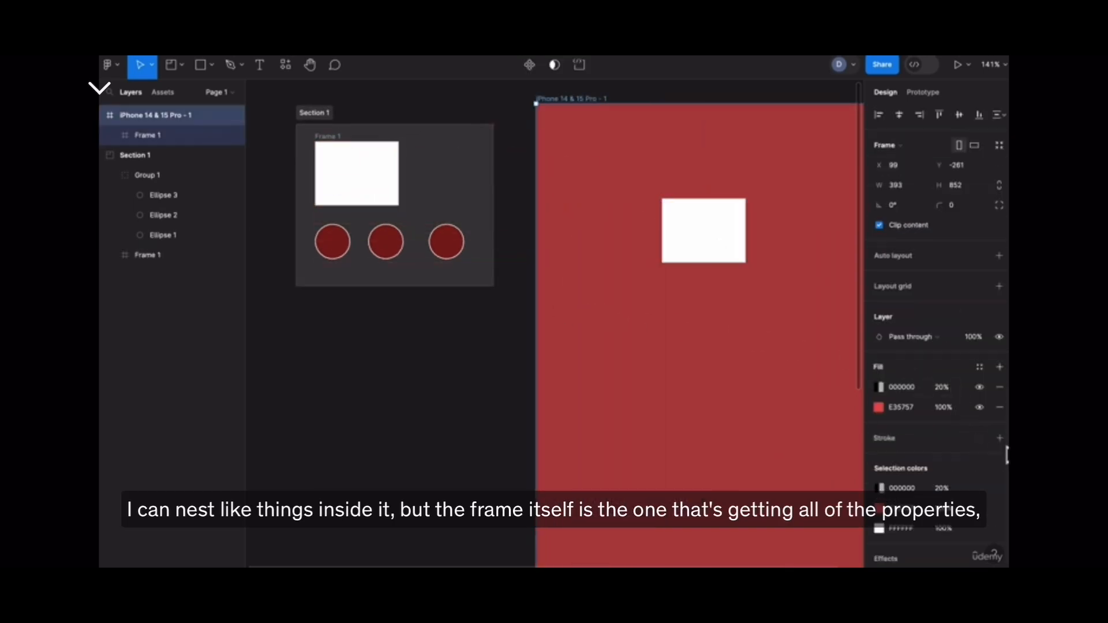
{"action": "left_click", "coordinate": [827, 410]}
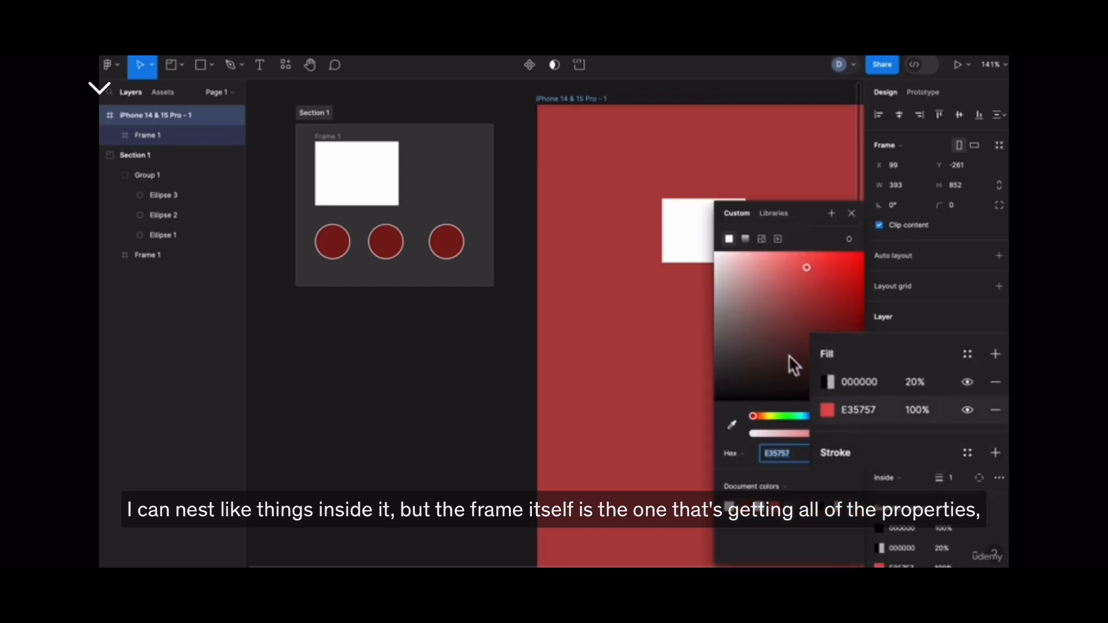
{"action": "left_click_drag", "start_coordinate": [792, 366], "coordinate": [807, 349]}
{"action": "left_click_drag", "start_coordinate": [811, 415], "coordinate": [826, 415]}
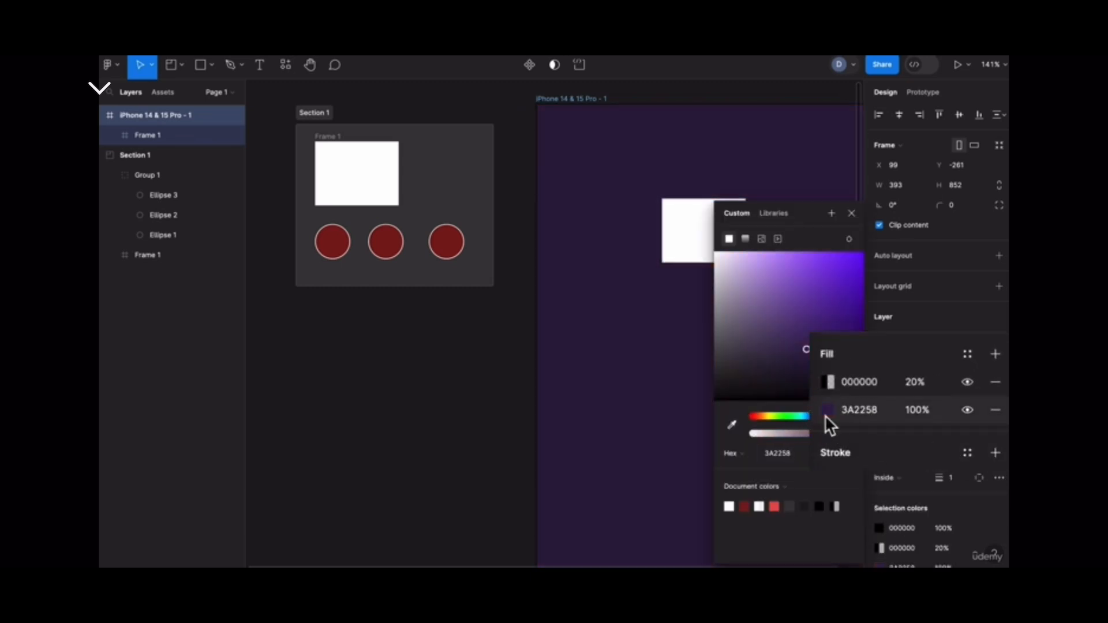
Step: Move the white frame nested in the iPhone frame to about X 130, Y 146
{"action": "scroll", "coordinate": [661, 369], "scroll_direction": "right", "scroll_amount": 3}
{"action": "left_click", "coordinate": [628, 242]}
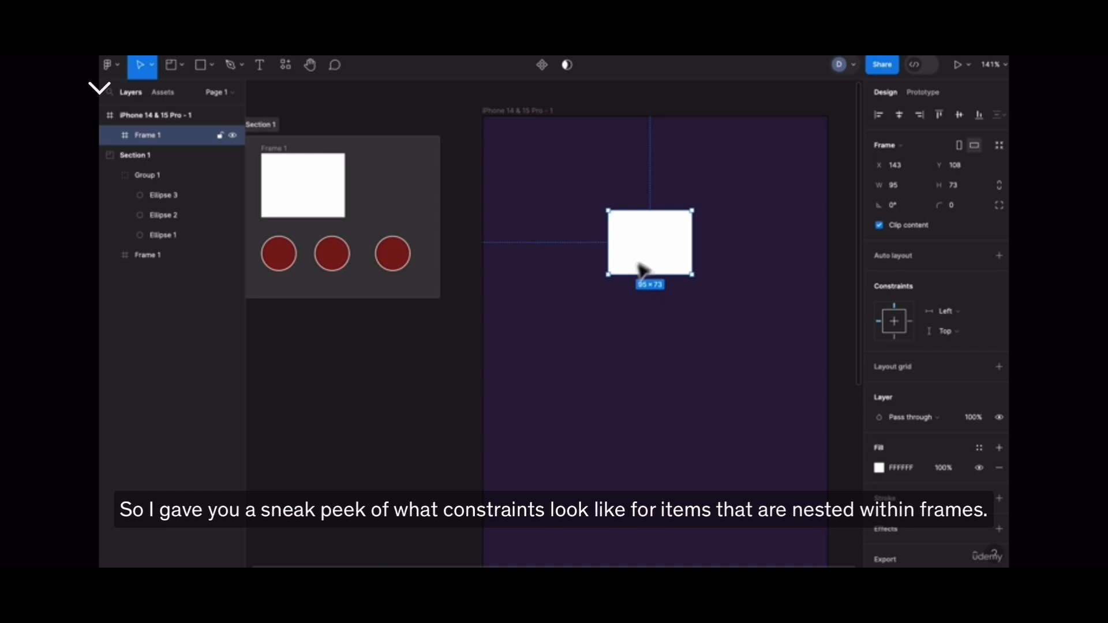
{"action": "left_click_drag", "start_coordinate": [647, 262], "coordinate": [635, 296]}
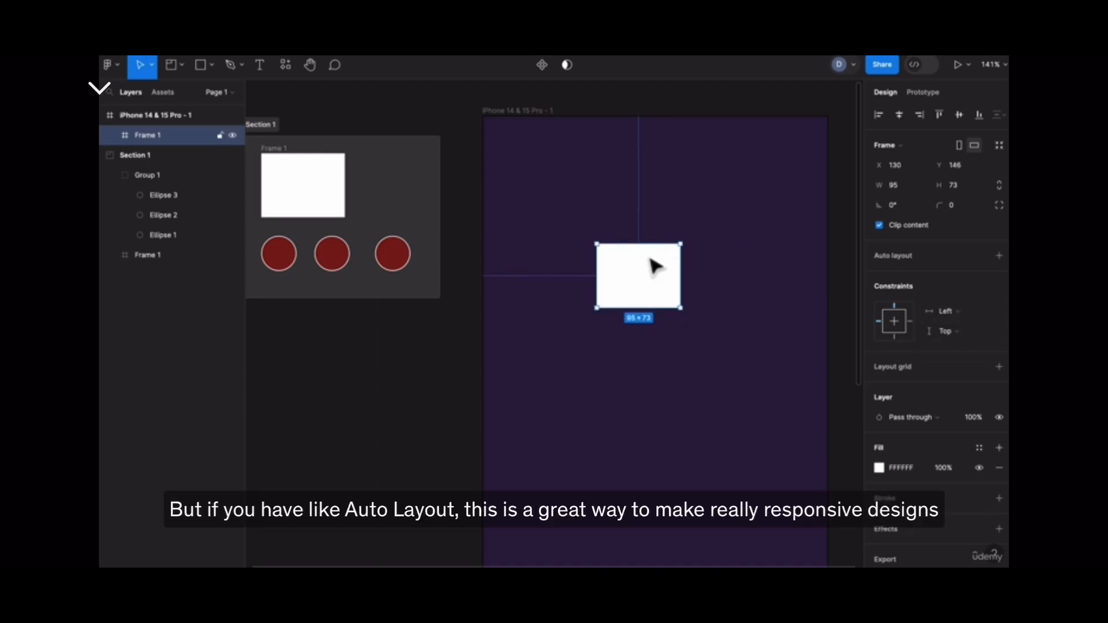
Step: Apply auto layout to the iPhone frame with horizontal and vertical padding of 20
{"action": "left_click", "coordinate": [501, 111]}
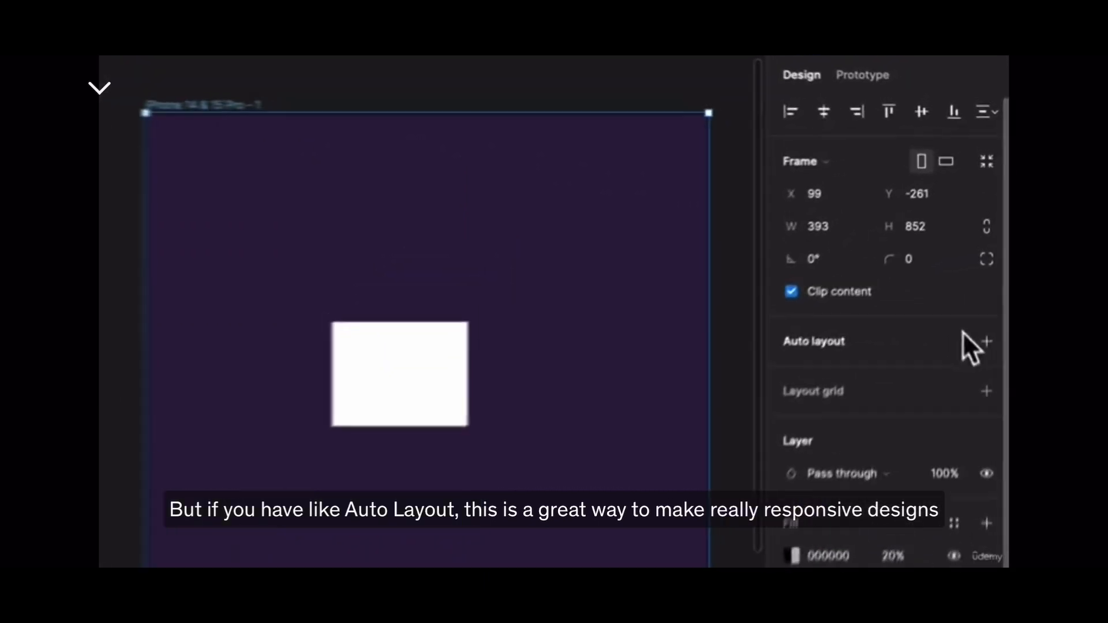
{"action": "left_click", "coordinate": [985, 342]}
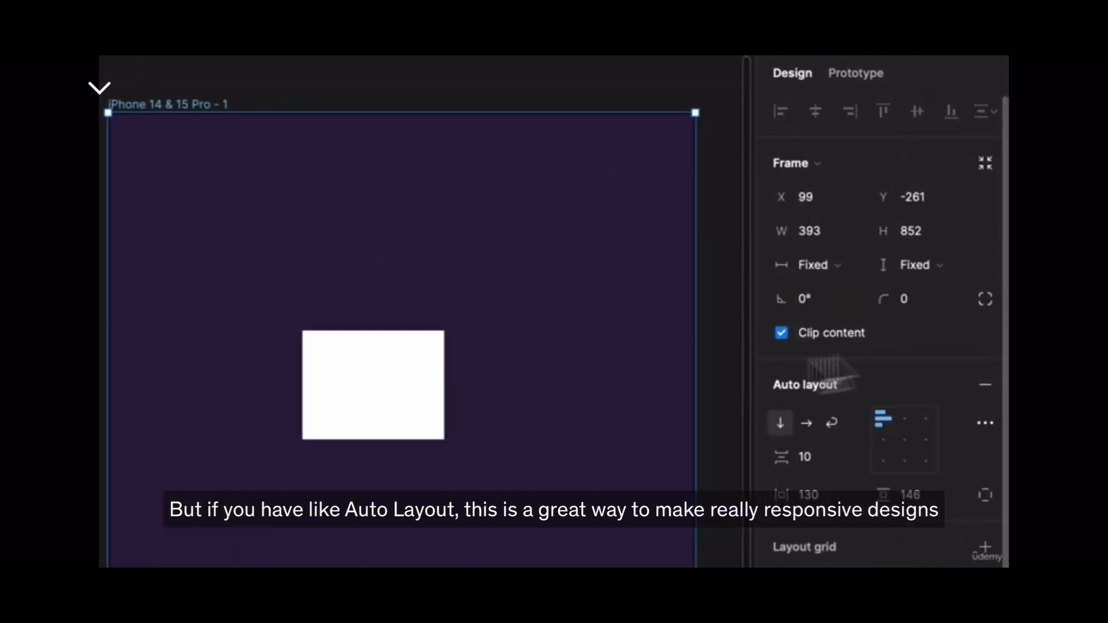
{"action": "left_click", "coordinate": [837, 493]}
{"action": "type", "text": "20"}
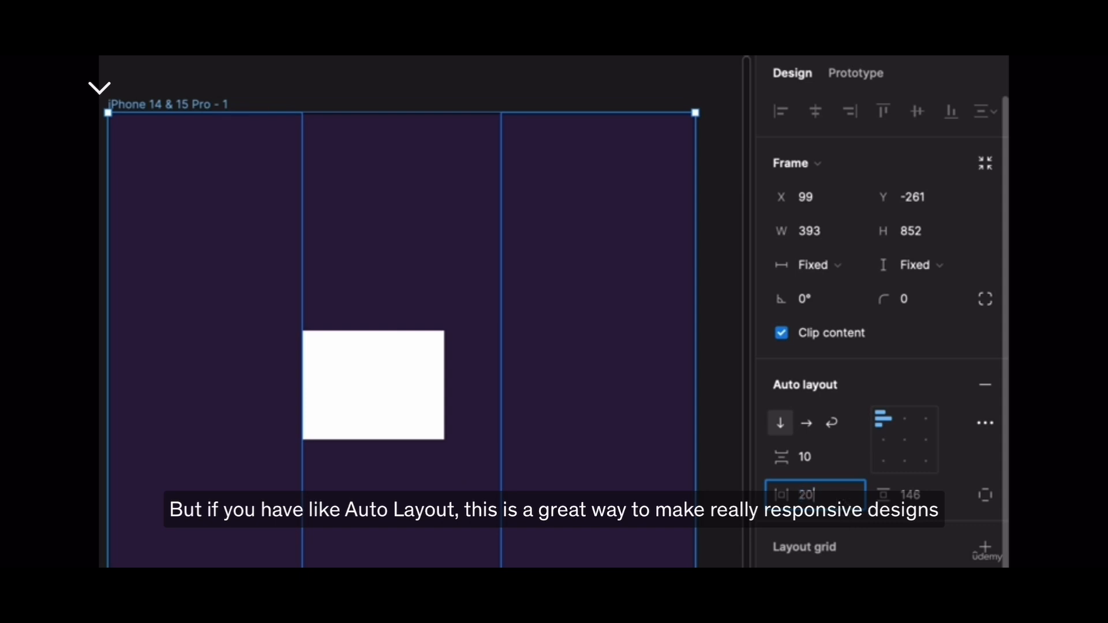
{"action": "key", "text": "Tab"}
{"action": "type", "text": "20"}
{"action": "key", "text": "Return"}
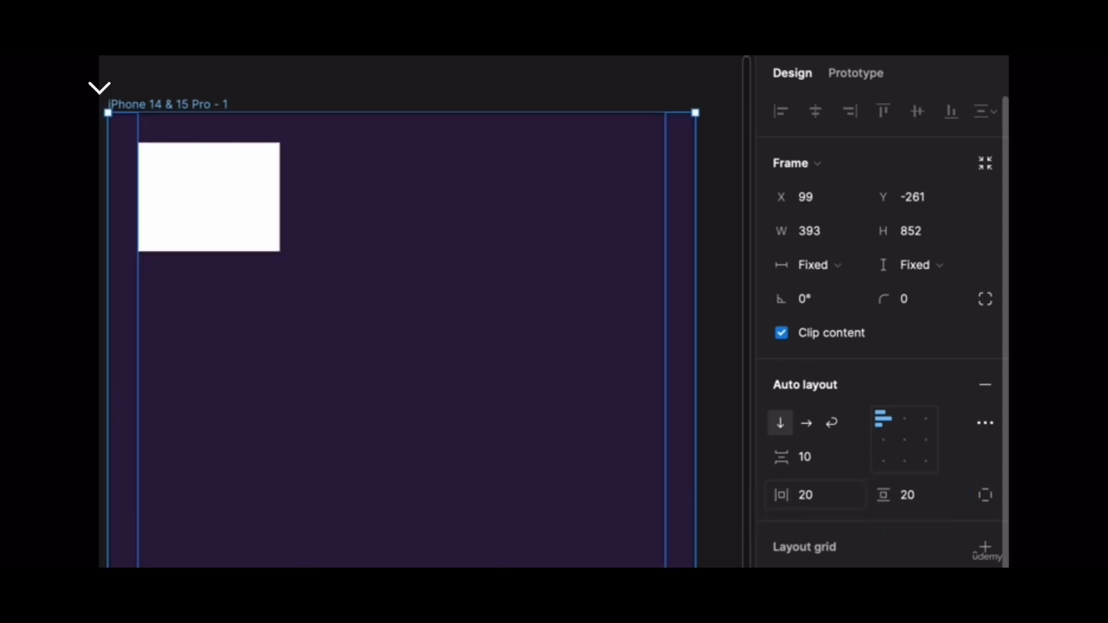
Step: Set both the width and height of the white frame nested in the iPhone frame to Fill container
{"action": "left_click", "coordinate": [260, 227]}
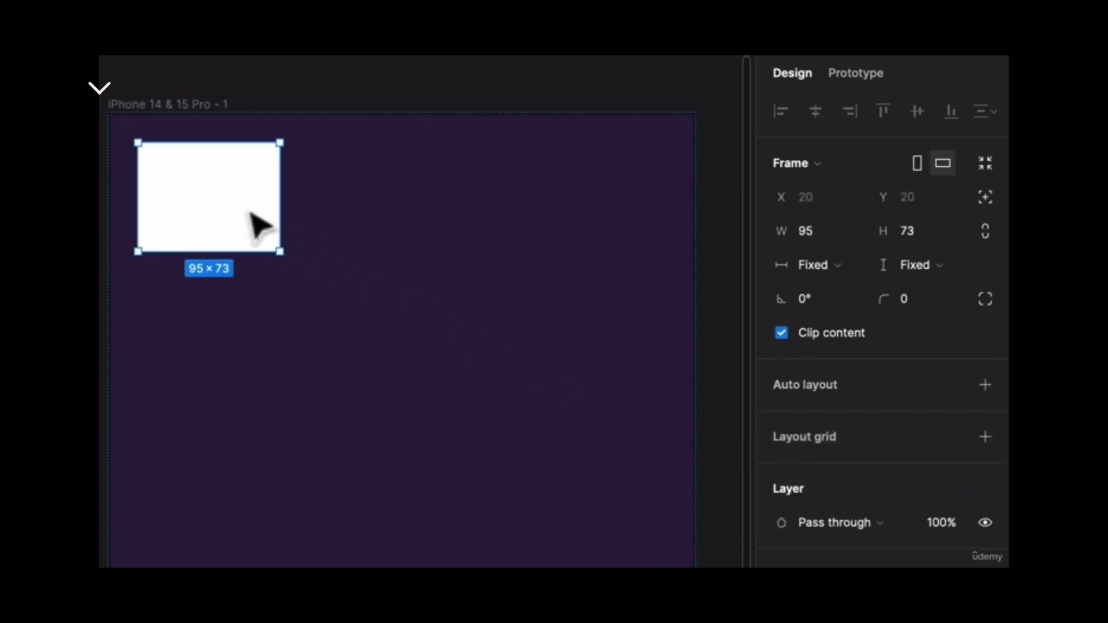
{"action": "left_click", "coordinate": [835, 267]}
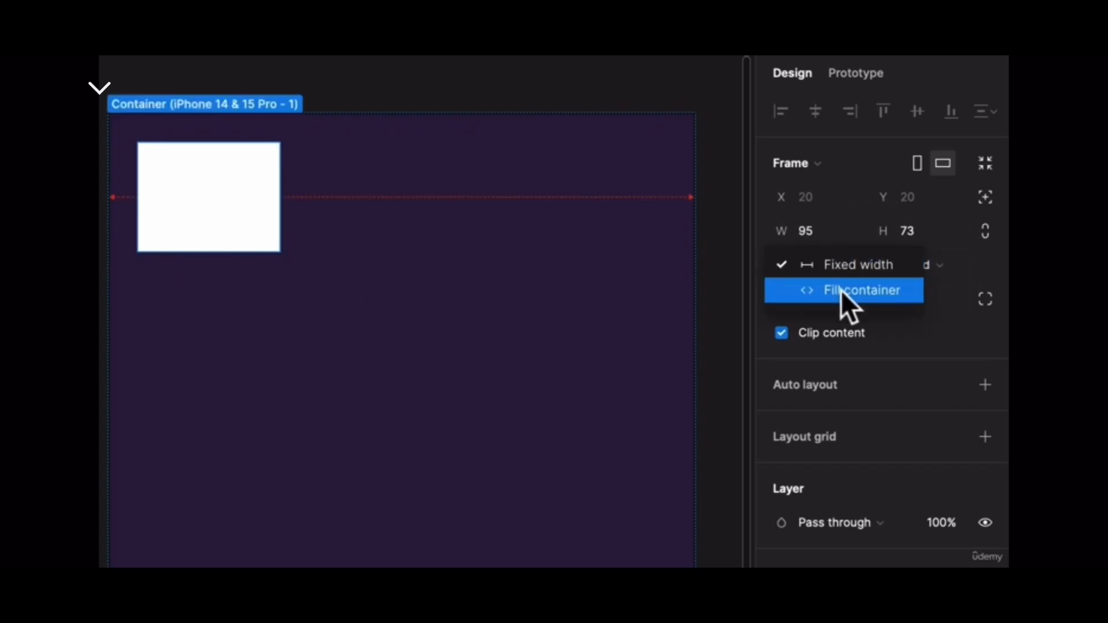
{"action": "left_click", "coordinate": [841, 290]}
{"action": "left_click", "coordinate": [939, 264]}
{"action": "left_click", "coordinate": [912, 290]}
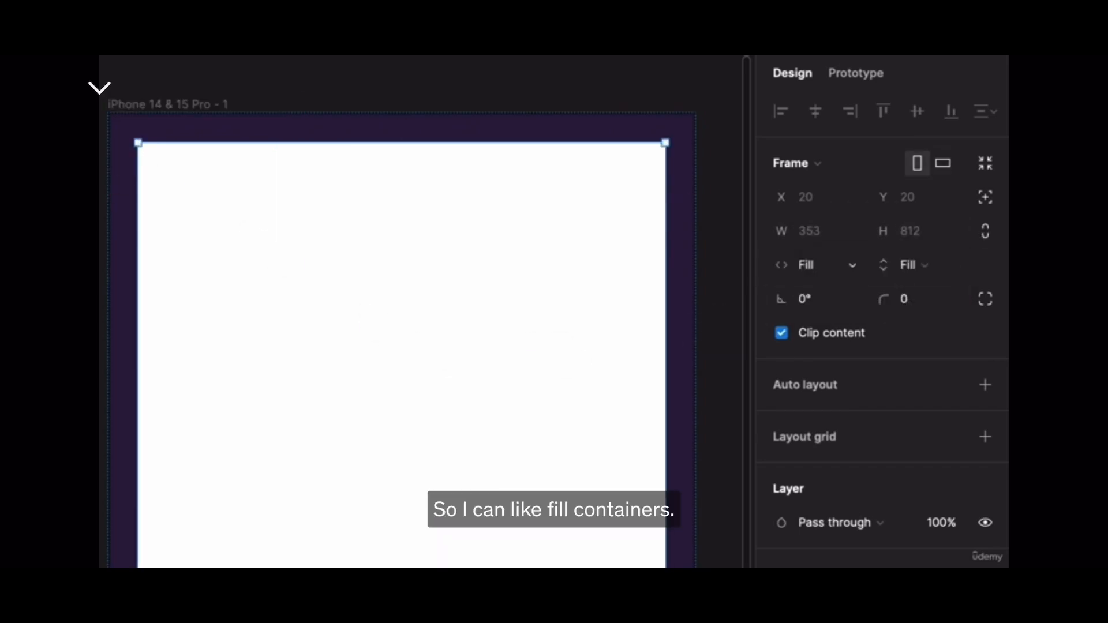
Step: Shorten the iPhone frame from its lower edge to a height of about 200
{"action": "left_click", "coordinate": [151, 106]}
{"action": "scroll", "coordinate": [415, 415], "scroll_direction": "down", "scroll_amount": 5}
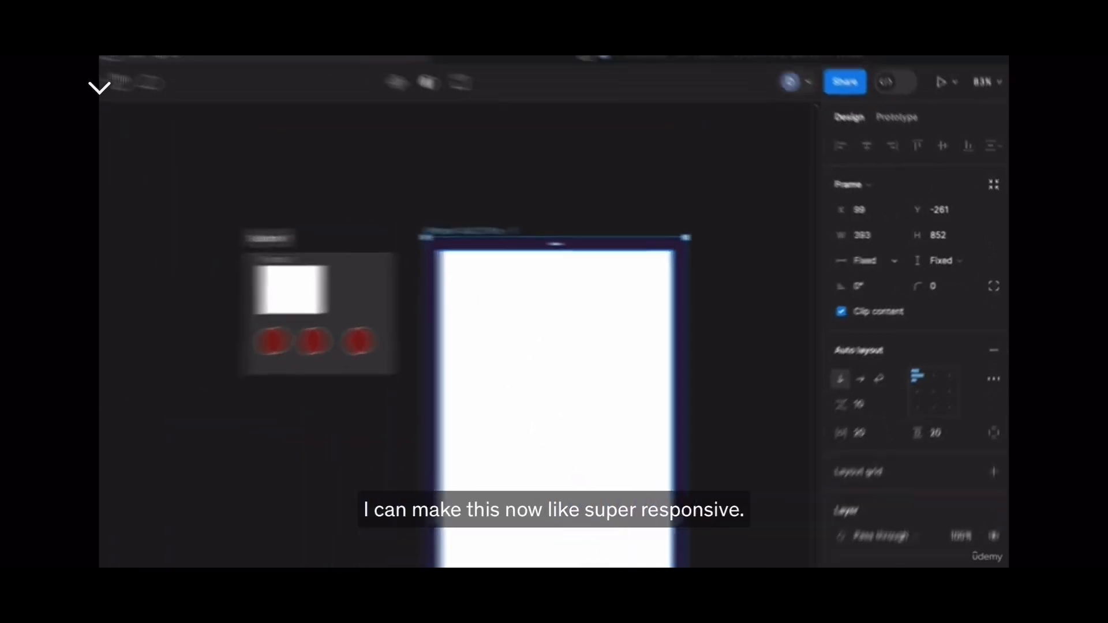
{"action": "scroll", "coordinate": [767, 527], "scroll_direction": "up", "scroll_amount": 2}
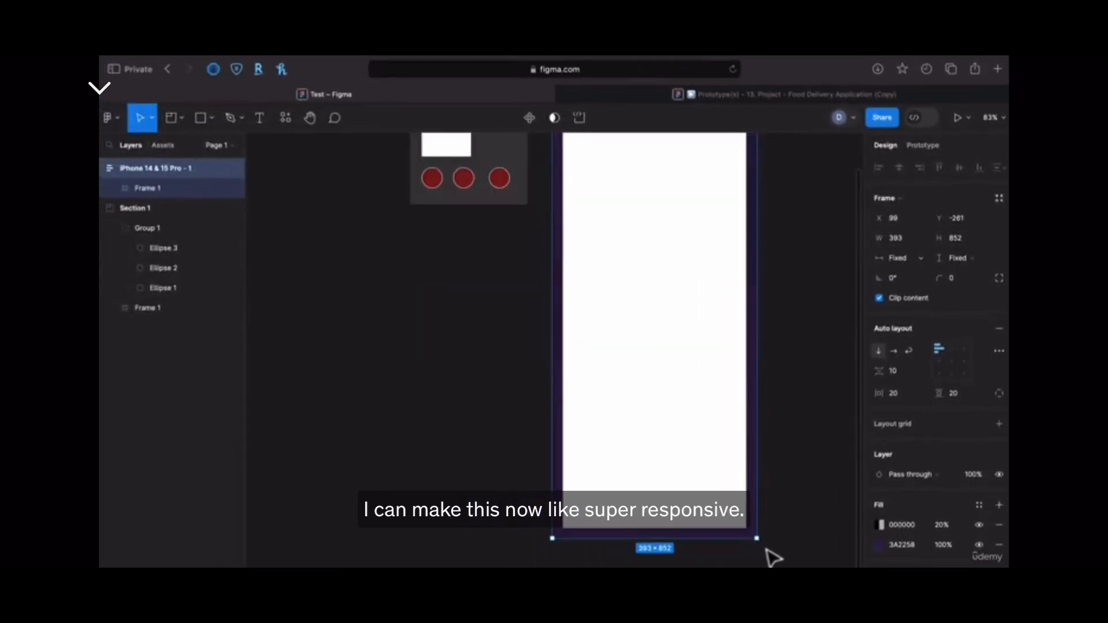
{"action": "left_click_drag", "start_coordinate": [739, 538], "coordinate": [716, 188]}
{"action": "scroll", "coordinate": [710, 240], "scroll_direction": "up", "scroll_amount": 5}
{"action": "scroll", "coordinate": [658, 517], "scroll_direction": "up", "scroll_amount": 5}
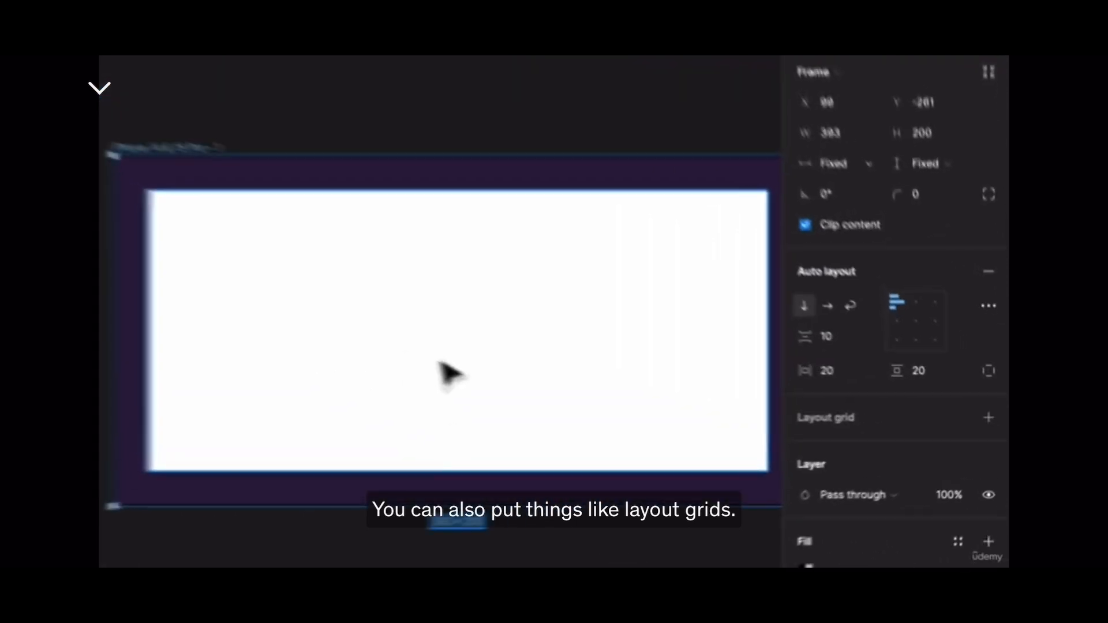
Step: Add a layout grid to the iPhone frame and change its type from Grid to Columns
{"action": "left_click", "coordinate": [986, 416]}
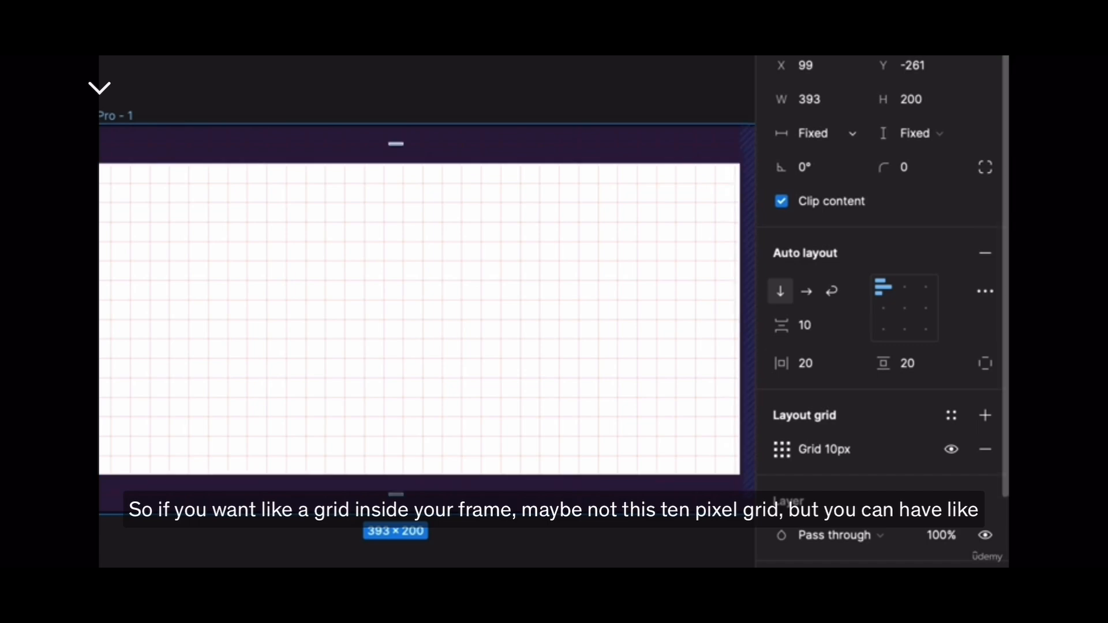
{"action": "left_click", "coordinate": [779, 455]}
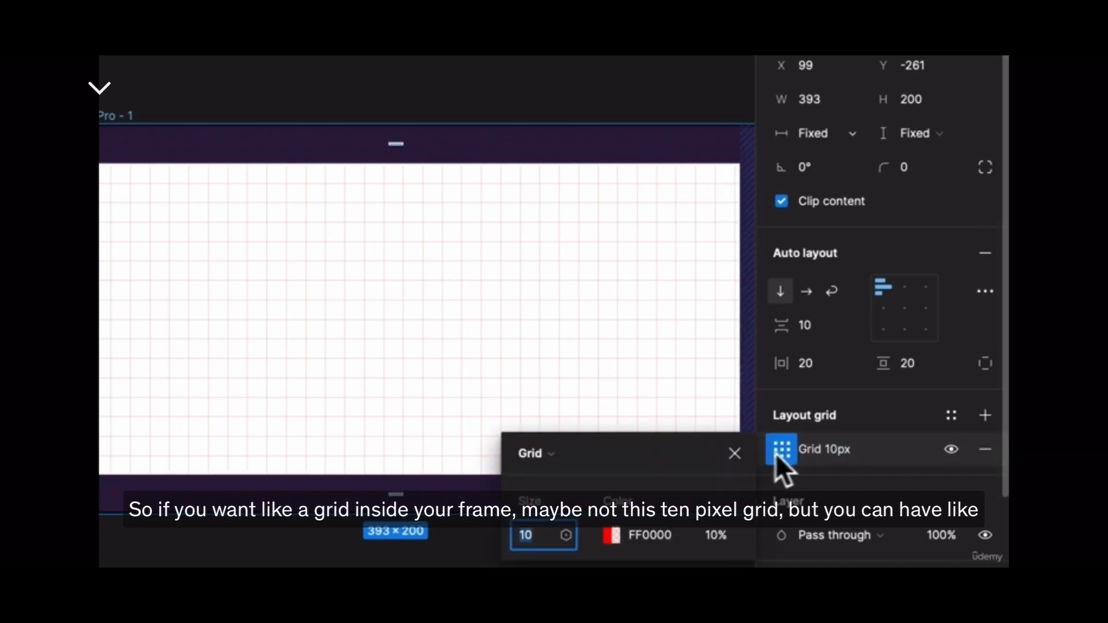
{"action": "left_click", "coordinate": [537, 458]}
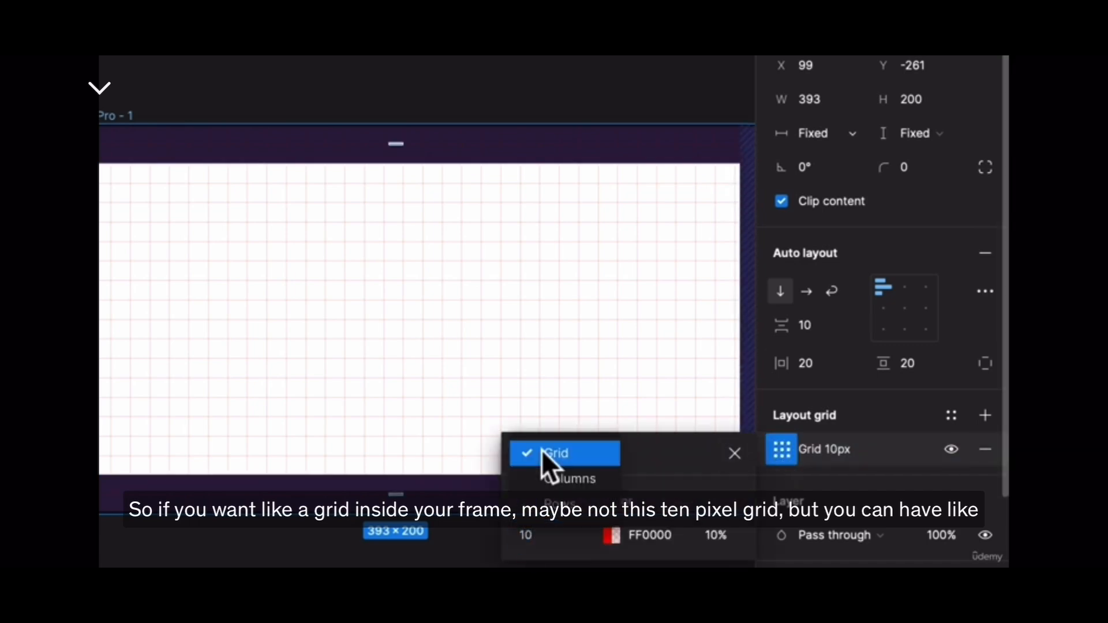
{"action": "left_click", "coordinate": [563, 482]}
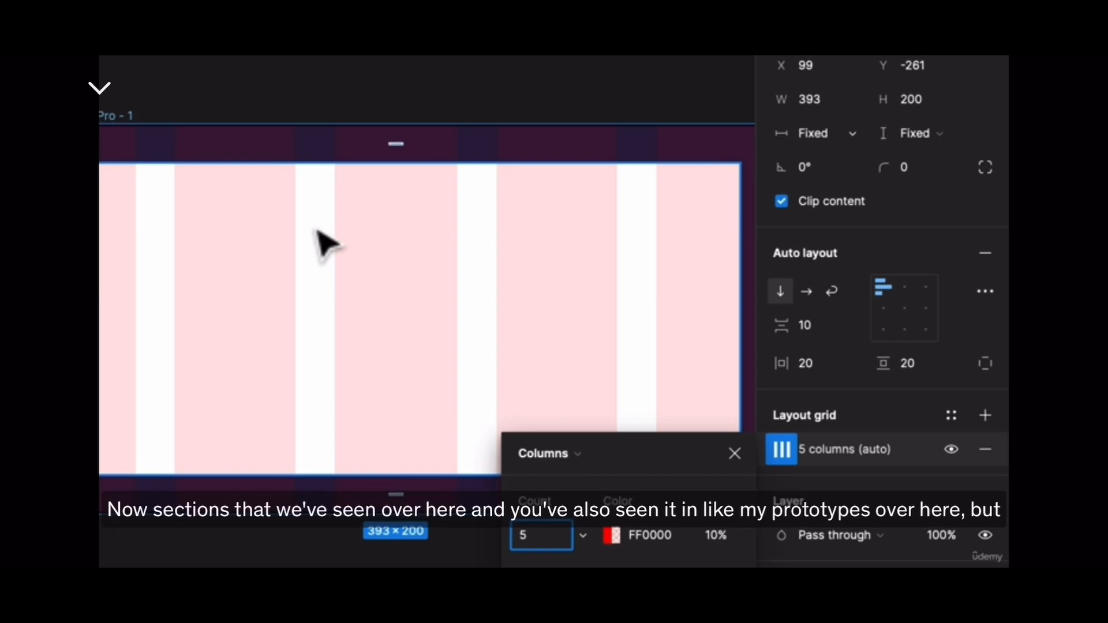
Step: View the food delivery application prototype in the other browser page and return to the Test file
{"action": "left_click_drag", "start_coordinate": [100, 336], "coordinate": [656, 358]}
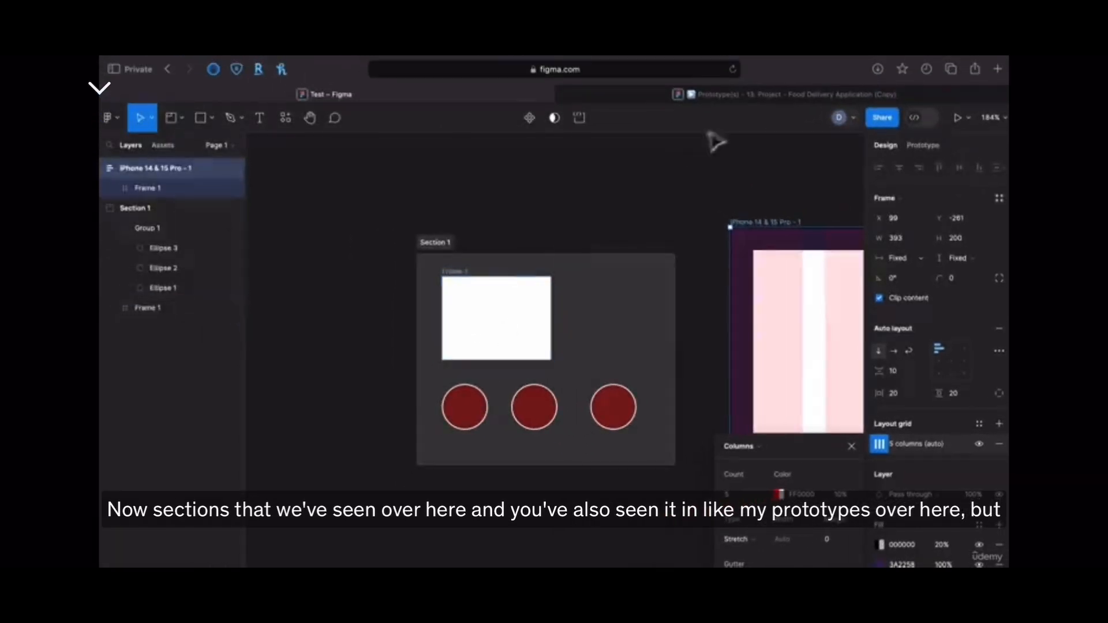
{"action": "left_click", "coordinate": [730, 96]}
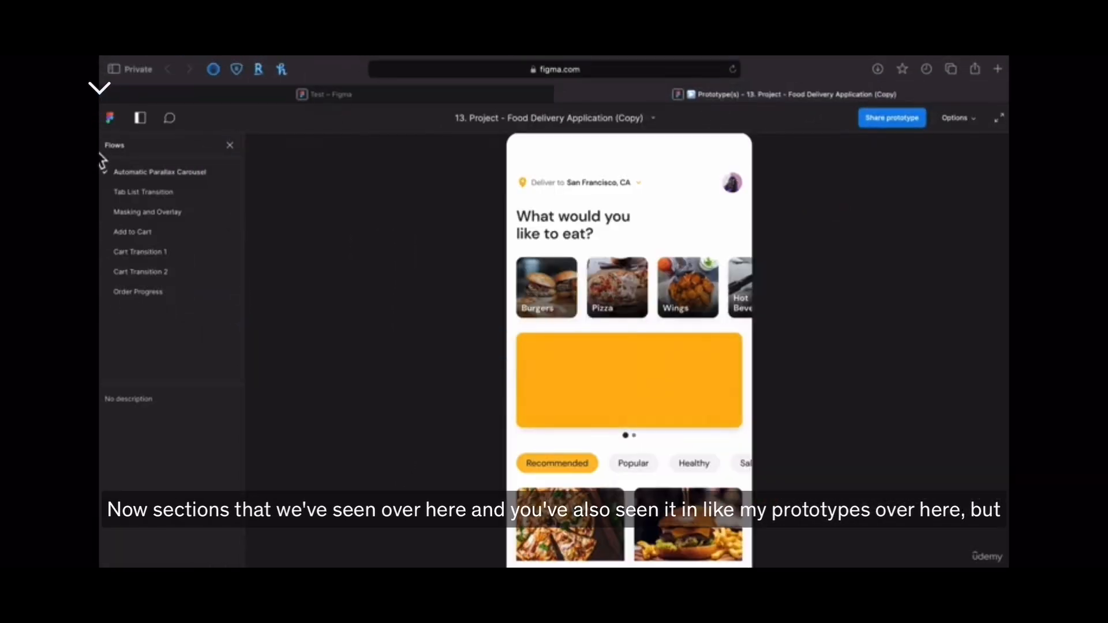
{"action": "left_click", "coordinate": [560, 94]}
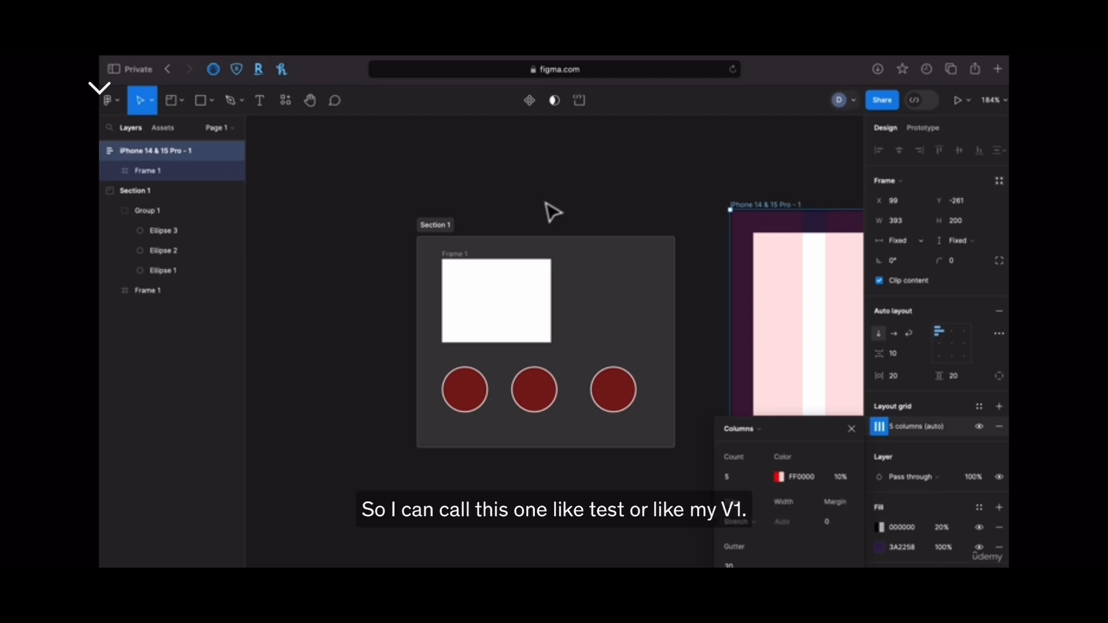
Step: Rename the section holding the white frame and the three circles as V1
{"action": "left_click", "coordinate": [435, 225]}
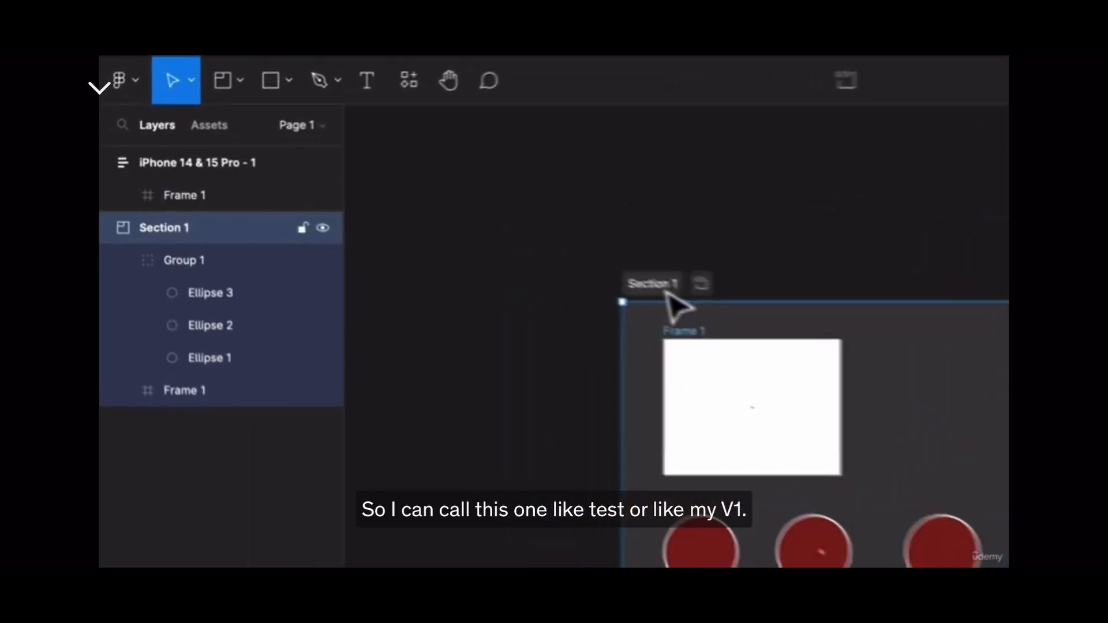
{"action": "double_click", "coordinate": [435, 224]}
{"action": "type", "text": "Twe"}
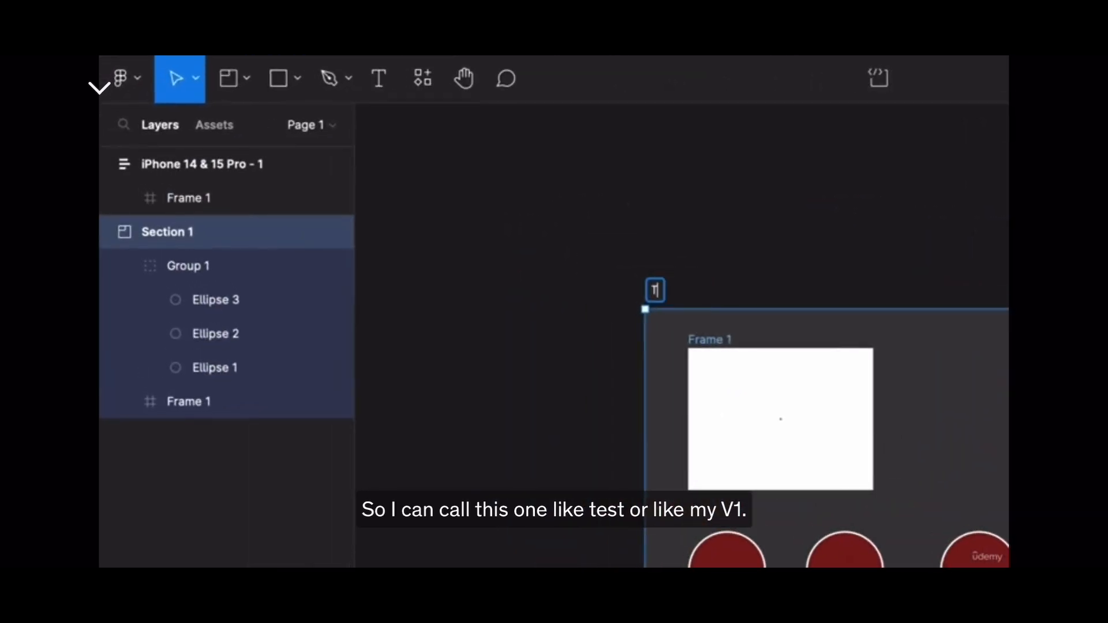
{"action": "key", "text": "BackSpace"}
{"action": "key", "text": "BackSpace"}
{"action": "key", "text": "BackSpace"}
{"action": "type", "text": "V1"}
{"action": "key", "text": "Return"}
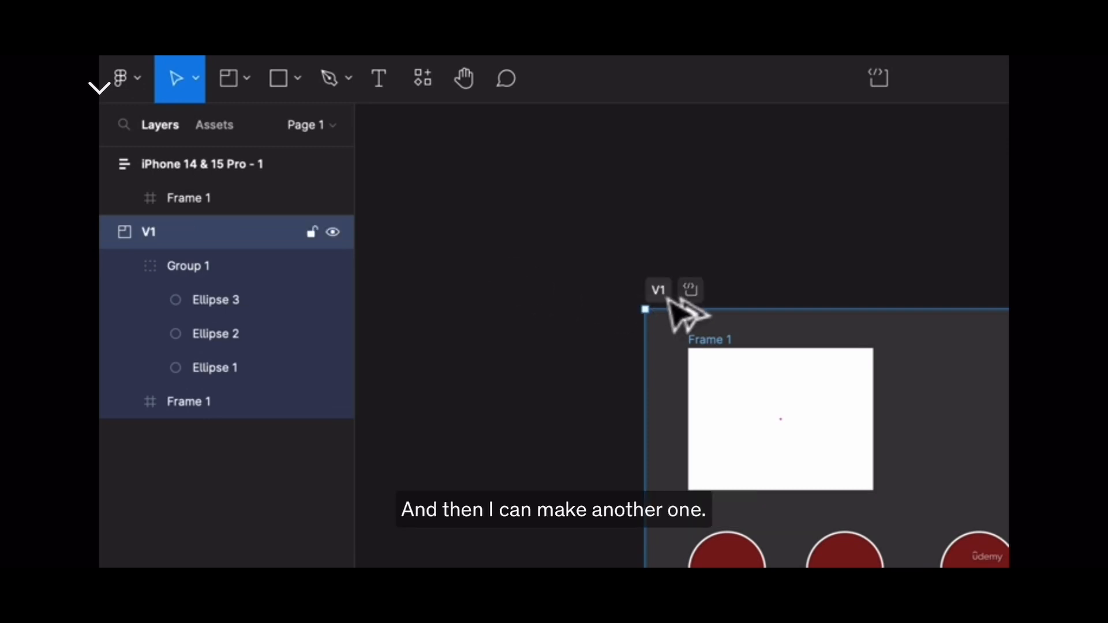
Step: Duplicate the V1 section directly below the original and rename the copy V2
{"action": "left_click_drag", "start_coordinate": [668, 299], "coordinate": [702, 308]}
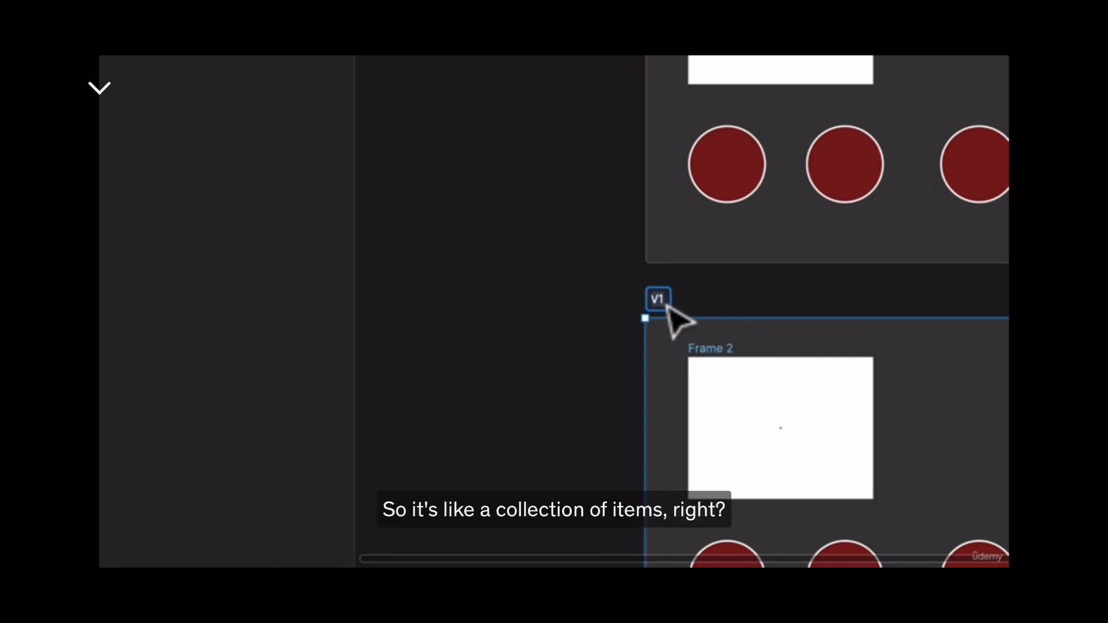
{"action": "key", "text": "Right"}
{"action": "key", "text": "BackSpace"}
{"action": "type", "text": "2"}
{"action": "key", "text": "Return"}
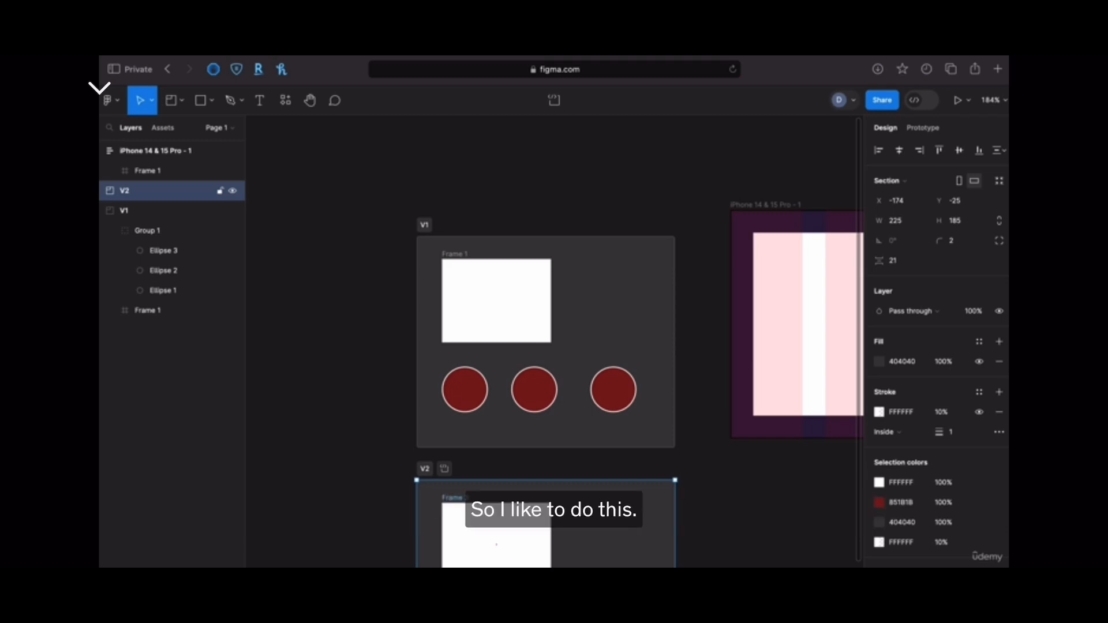
Step: Mark the V2 section as ready for dev and remove its ready status again
{"action": "scroll", "coordinate": [456, 477], "scroll_direction": "down", "scroll_amount": 4}
{"action": "scroll", "coordinate": [457, 475], "scroll_direction": "down", "scroll_amount": 3}
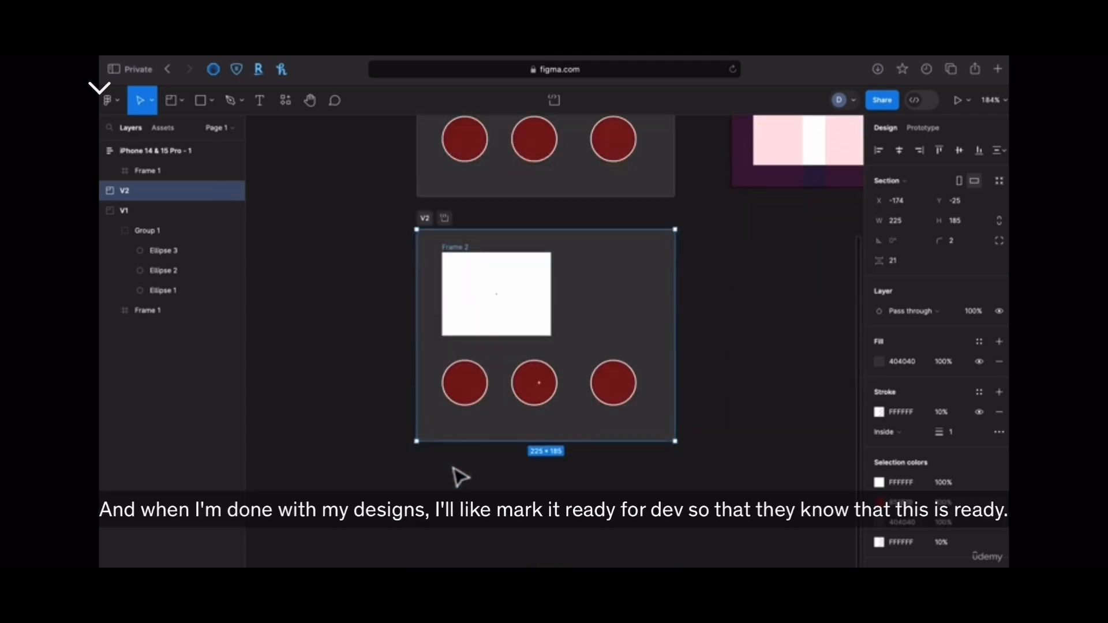
{"action": "scroll", "coordinate": [457, 475], "scroll_direction": "up", "scroll_amount": 5}
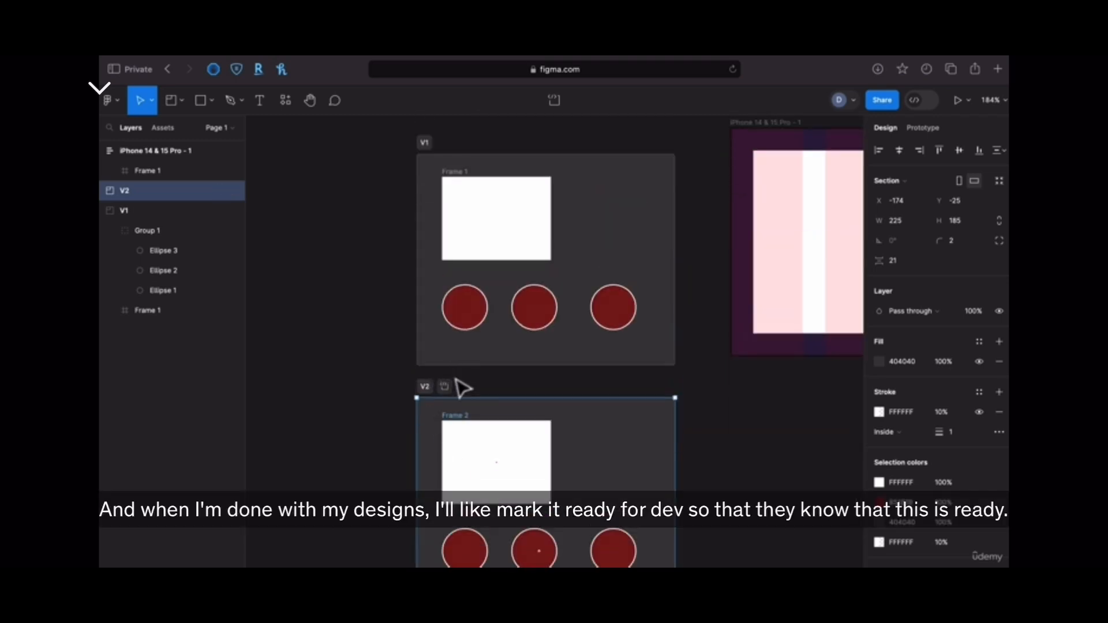
{"action": "left_click", "coordinate": [450, 387]}
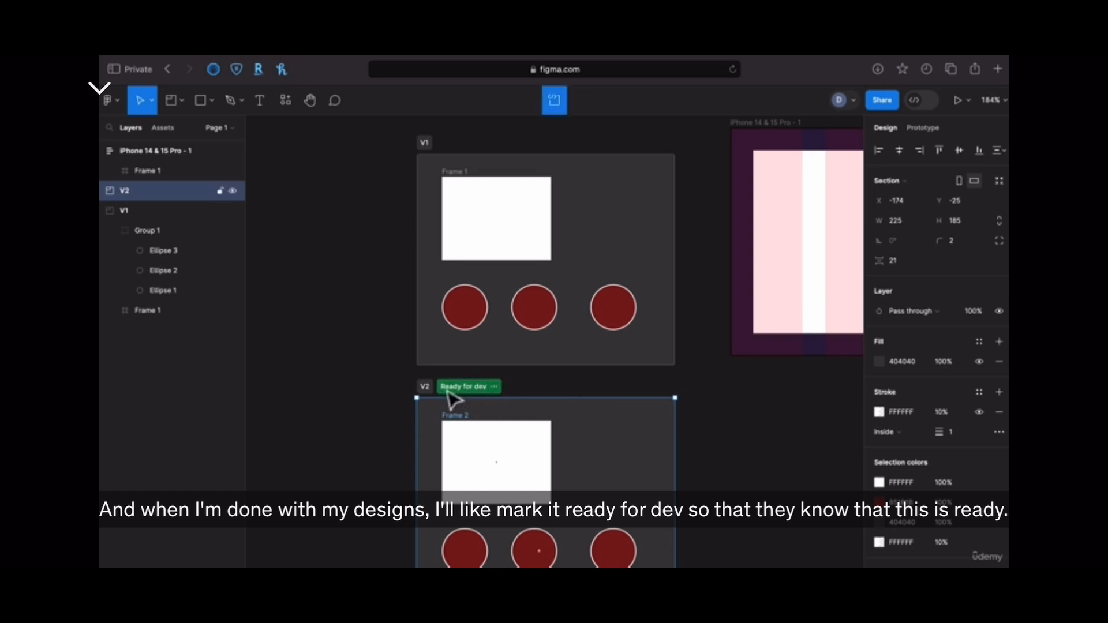
{"action": "left_click", "coordinate": [448, 388]}
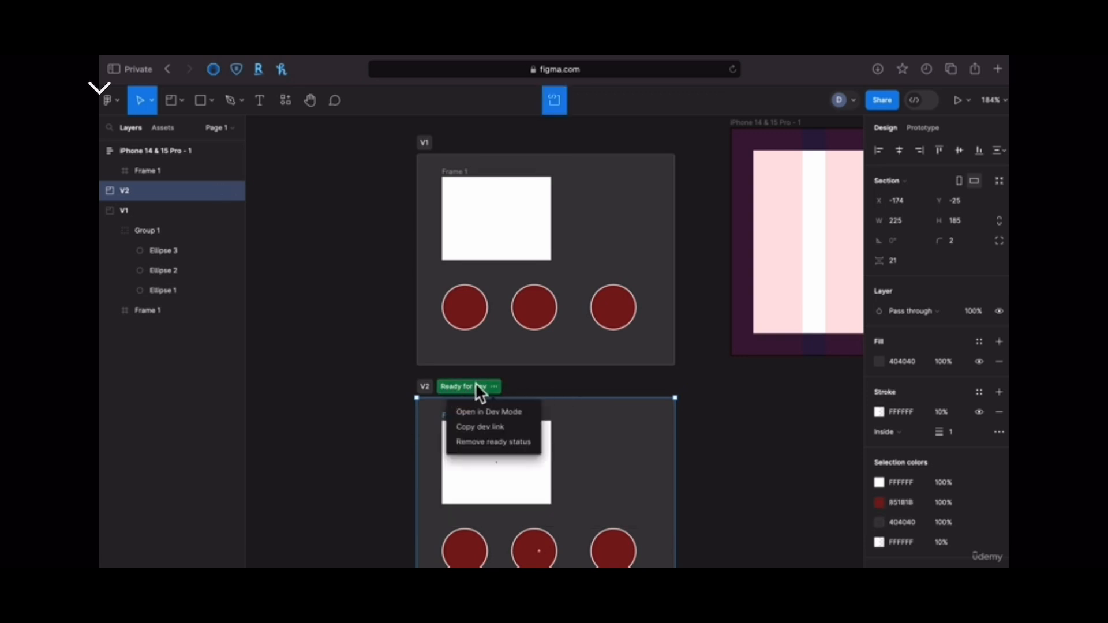
{"action": "left_click", "coordinate": [493, 443]}
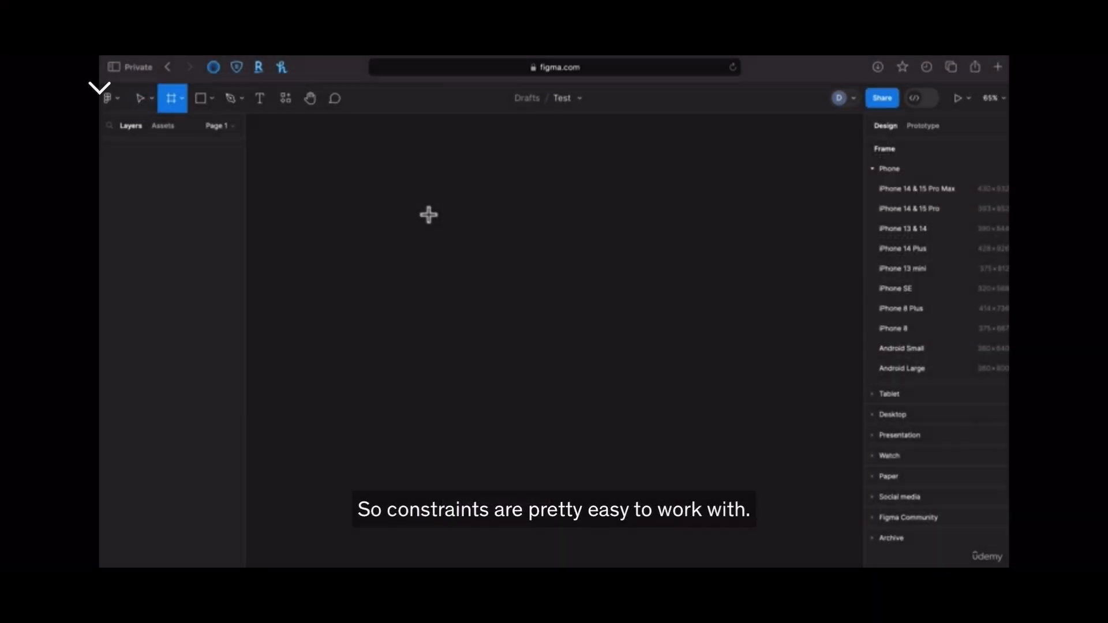
Step: Draw a frame about 552 × 510 on the empty canvas and centre a rectangle about 338 × 338 inside it
{"action": "left_click_drag", "start_coordinate": [428, 214], "coordinate": [654, 420]}
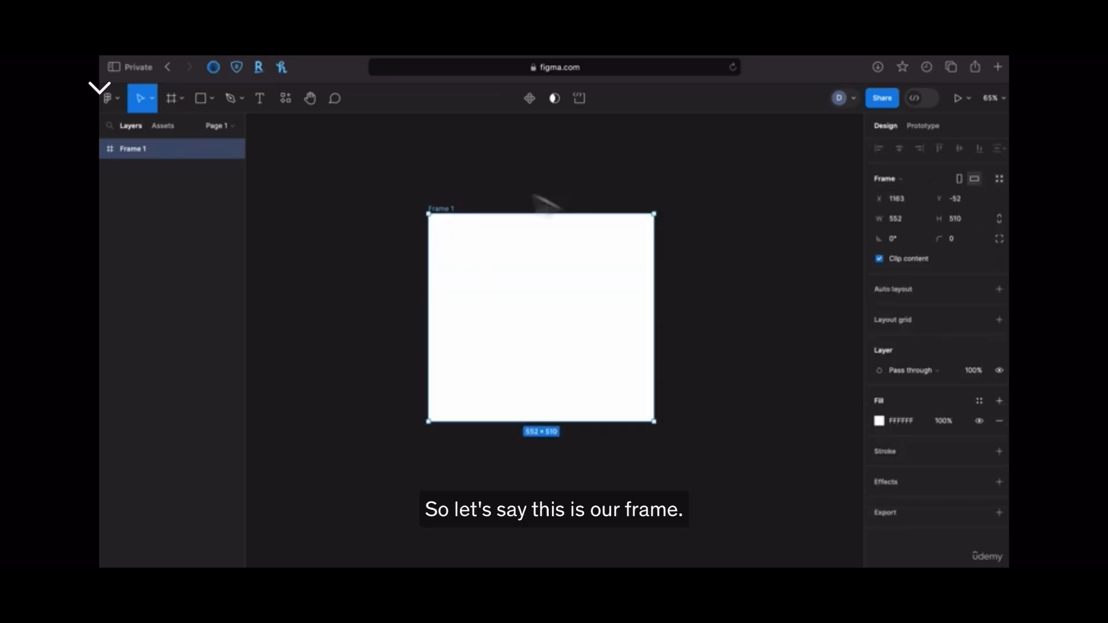
{"action": "scroll", "coordinate": [465, 257], "scroll_direction": "up", "scroll_amount": 3}
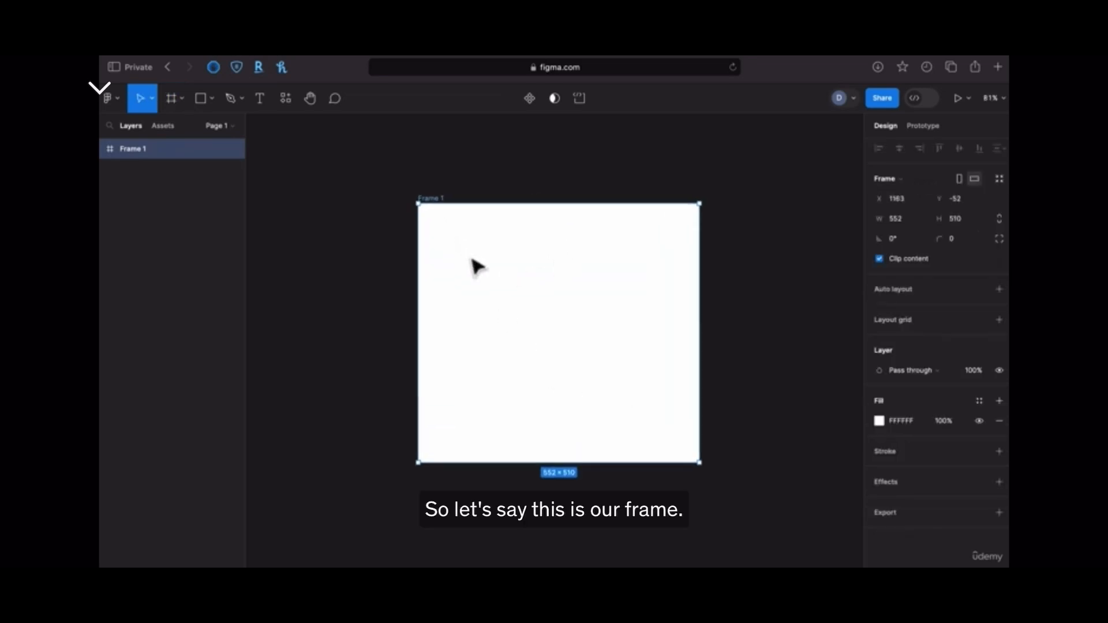
{"action": "key", "text": "r"}
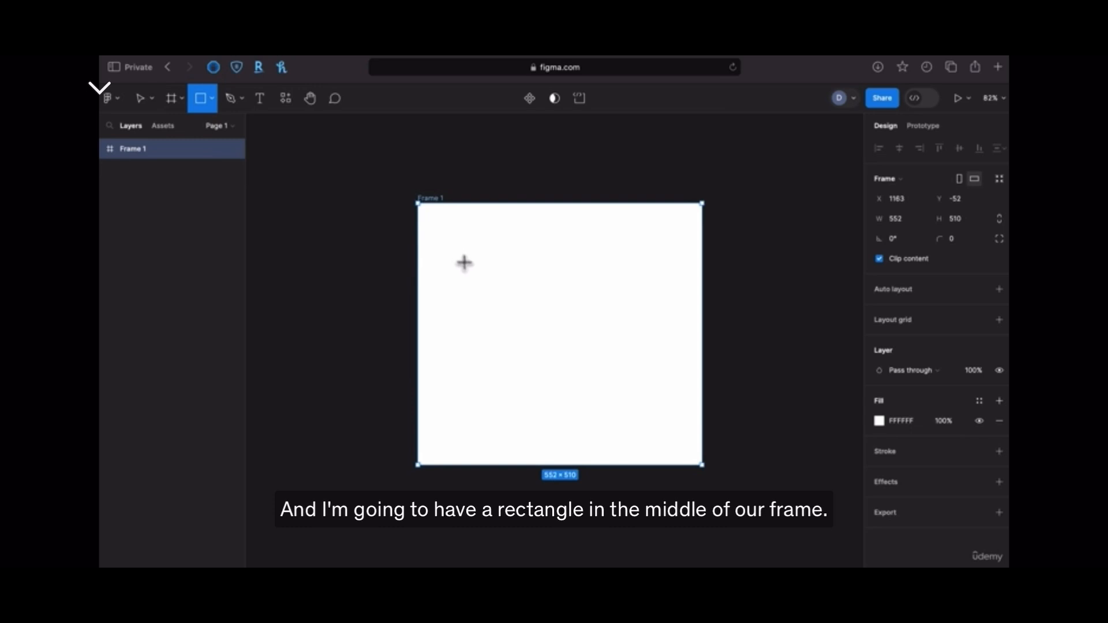
{"action": "left_click_drag", "start_coordinate": [460, 256], "coordinate": [634, 406]}
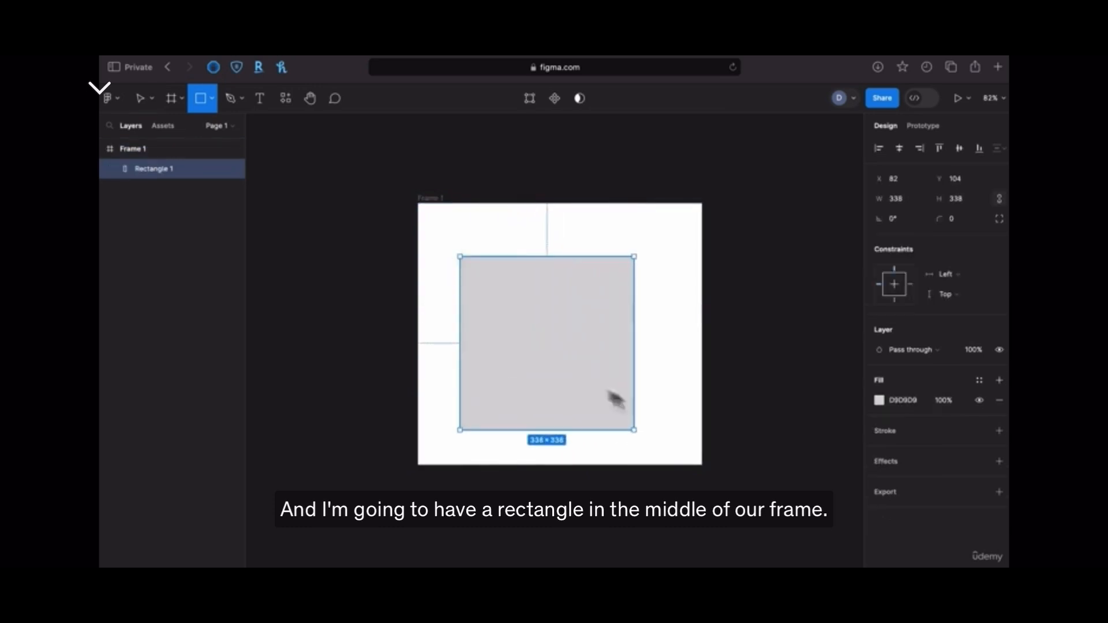
{"action": "mouse_move", "coordinate": [563, 379]}
{"action": "left_mouse_down"}
{"action": "mouse_move", "coordinate": [571, 358]}
{"action": "mouse_move", "coordinate": [576, 372]}
{"action": "left_mouse_up"}
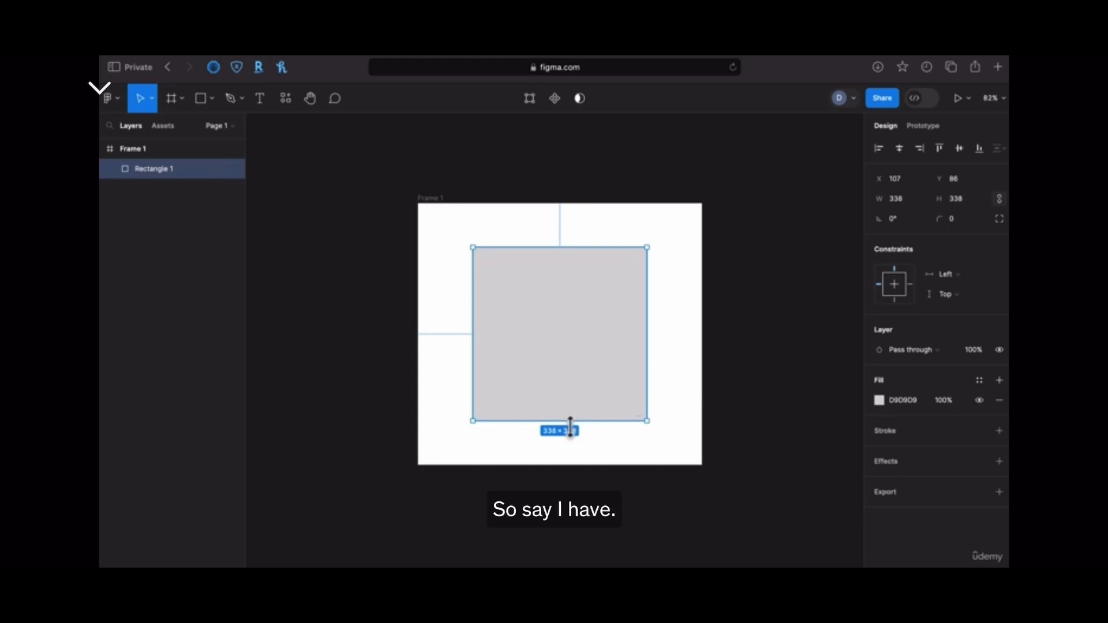
Step: Shorten the rectangle to about 163 high and place a copy of it about 41 below
{"action": "left_click_drag", "start_coordinate": [572, 421], "coordinate": [608, 398]}
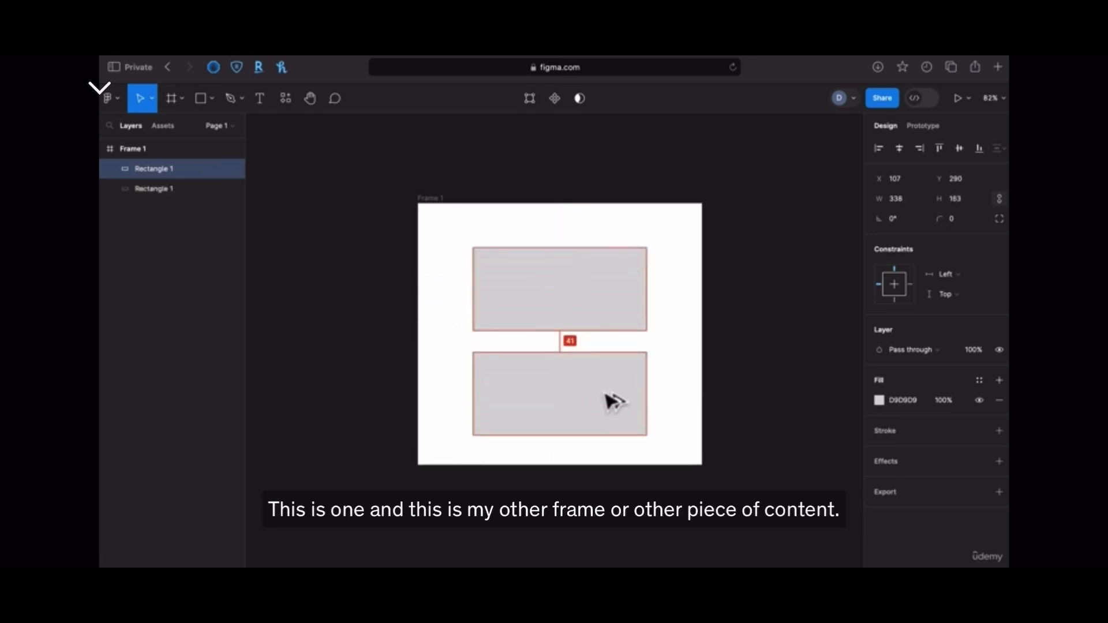
{"action": "left_click", "coordinate": [749, 365]}
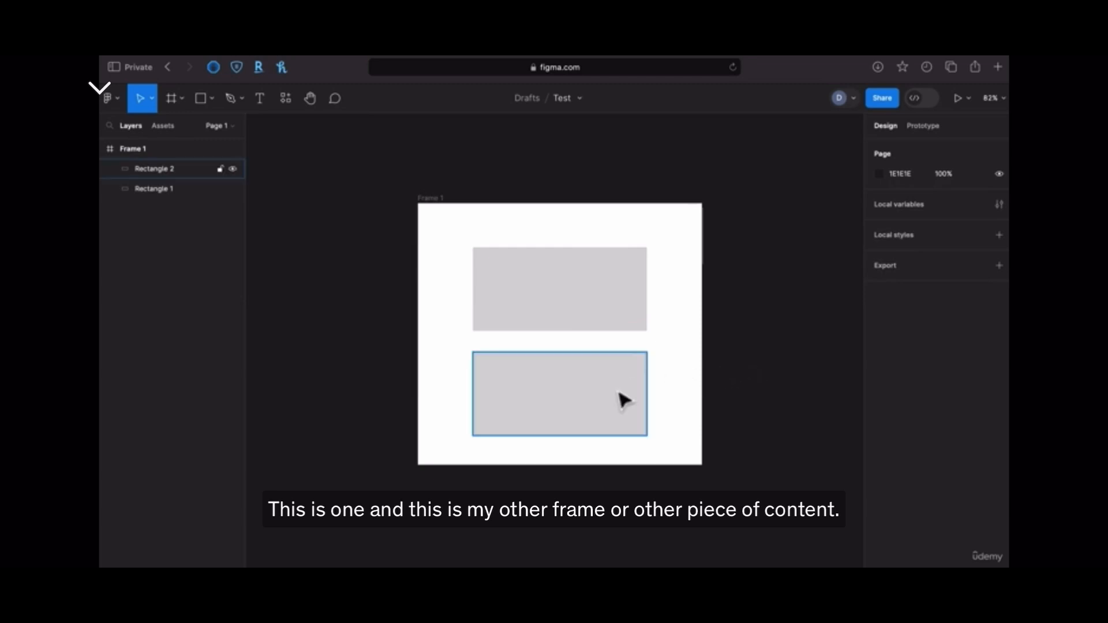
Step: Narrow the lower rectangle from its right edge to just over half its width, keeping its left edge aligned
{"action": "left_click", "coordinate": [621, 393]}
{"action": "left_click_drag", "start_coordinate": [644, 393], "coordinate": [570, 387]}
{"action": "left_click", "coordinate": [745, 366]}
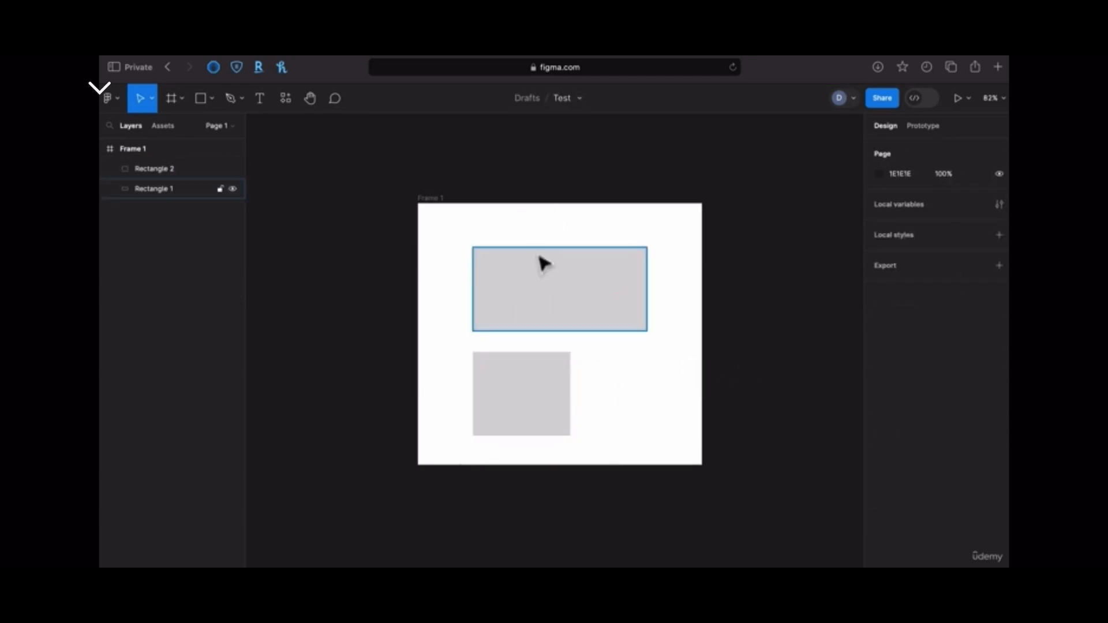
Step: Constrain the upper rectangle to Left and right horizontally and Top and bottom vertically
{"action": "left_click", "coordinate": [437, 198]}
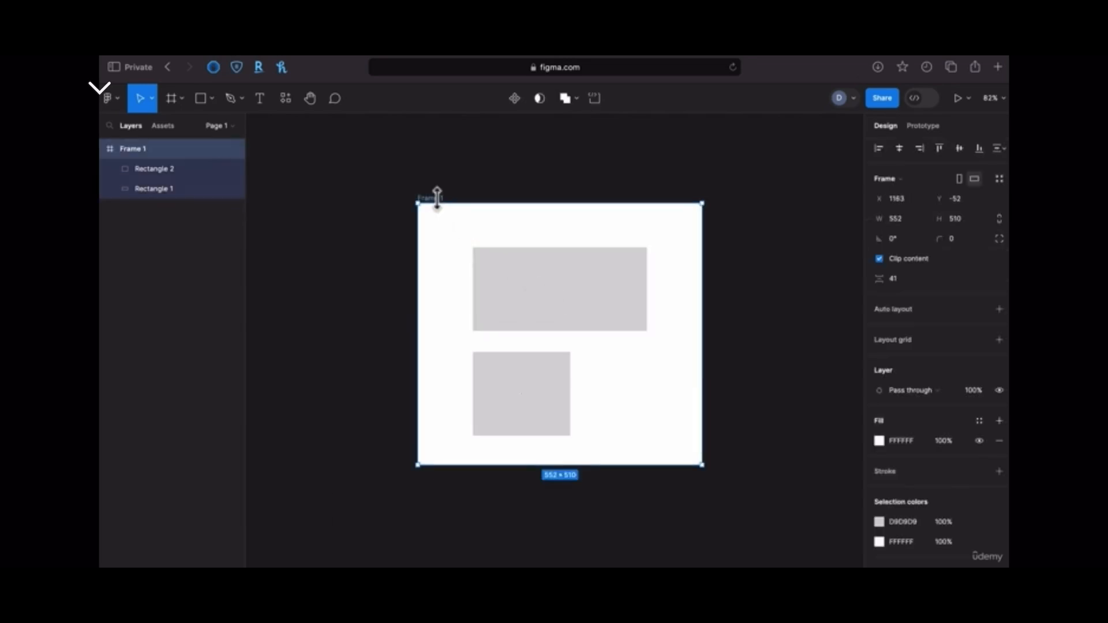
{"action": "left_click", "coordinate": [539, 292]}
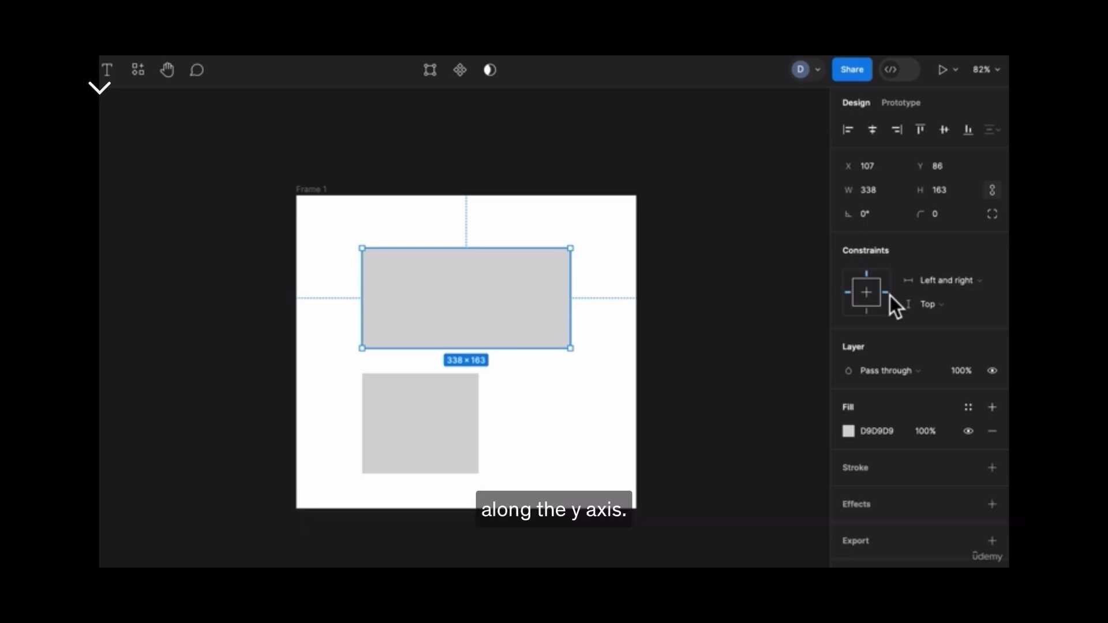
{"action": "left_click", "coordinate": [924, 304]}
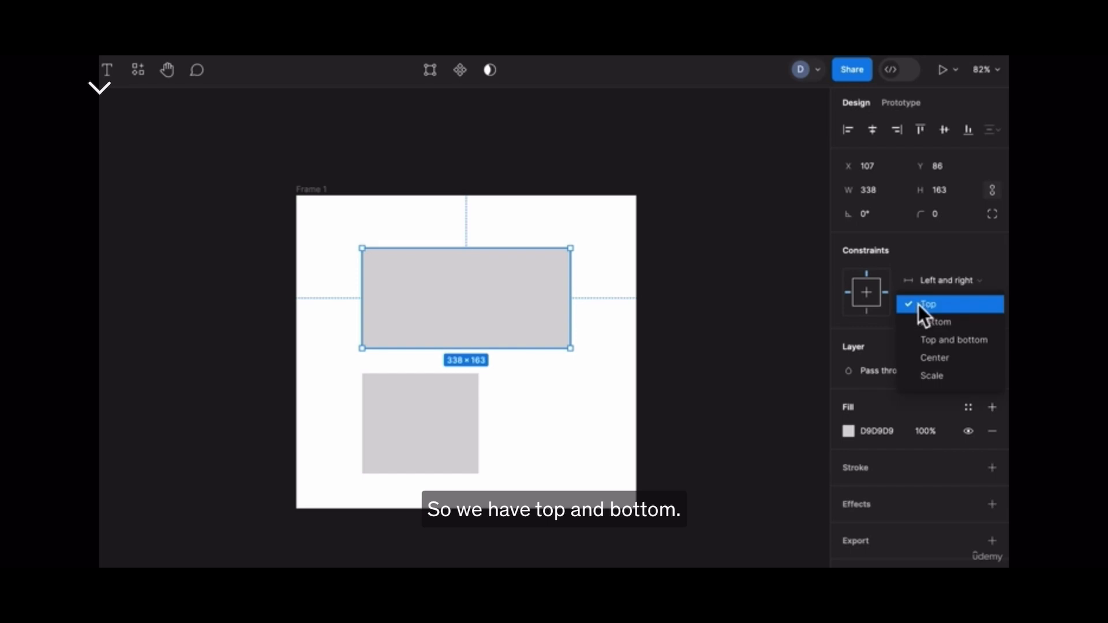
{"action": "left_click", "coordinate": [930, 342]}
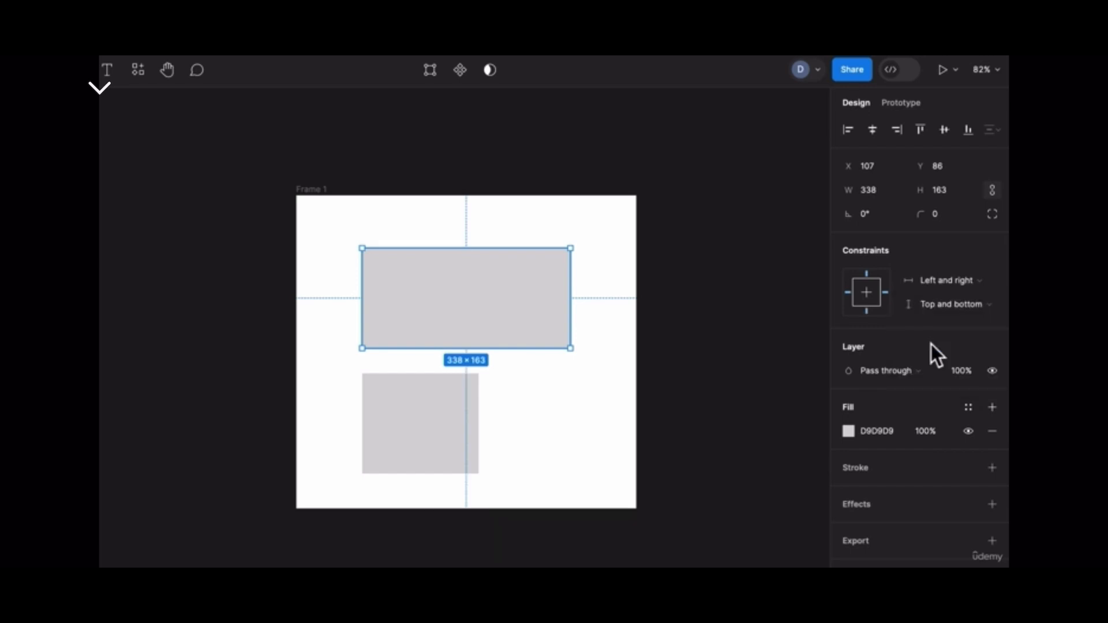
{"action": "left_click", "coordinate": [931, 280]}
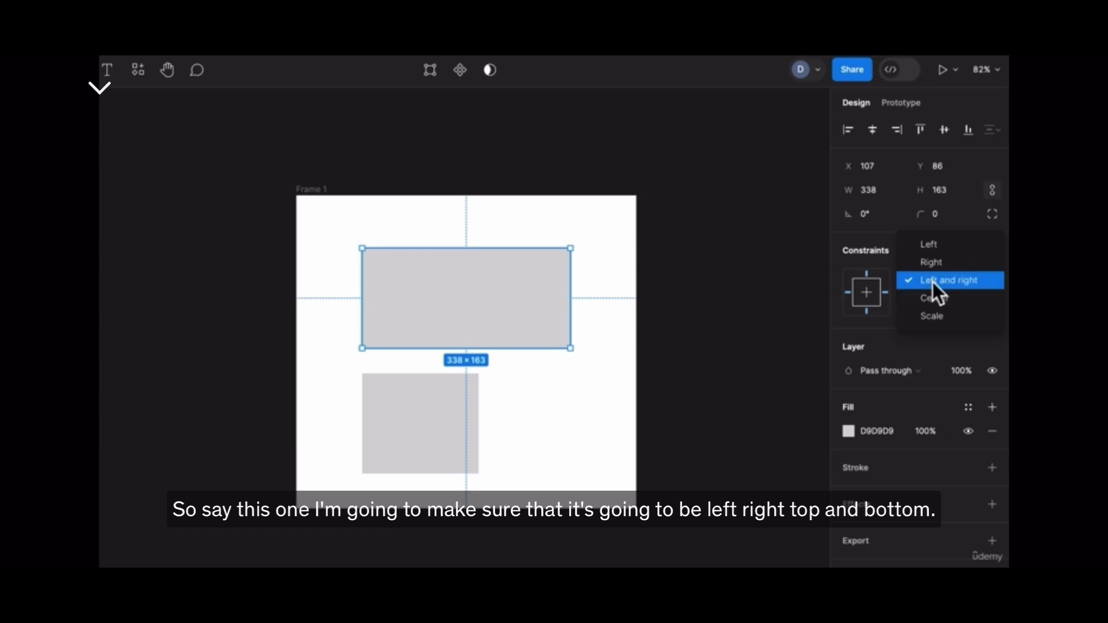
{"action": "left_click", "coordinate": [433, 424]}
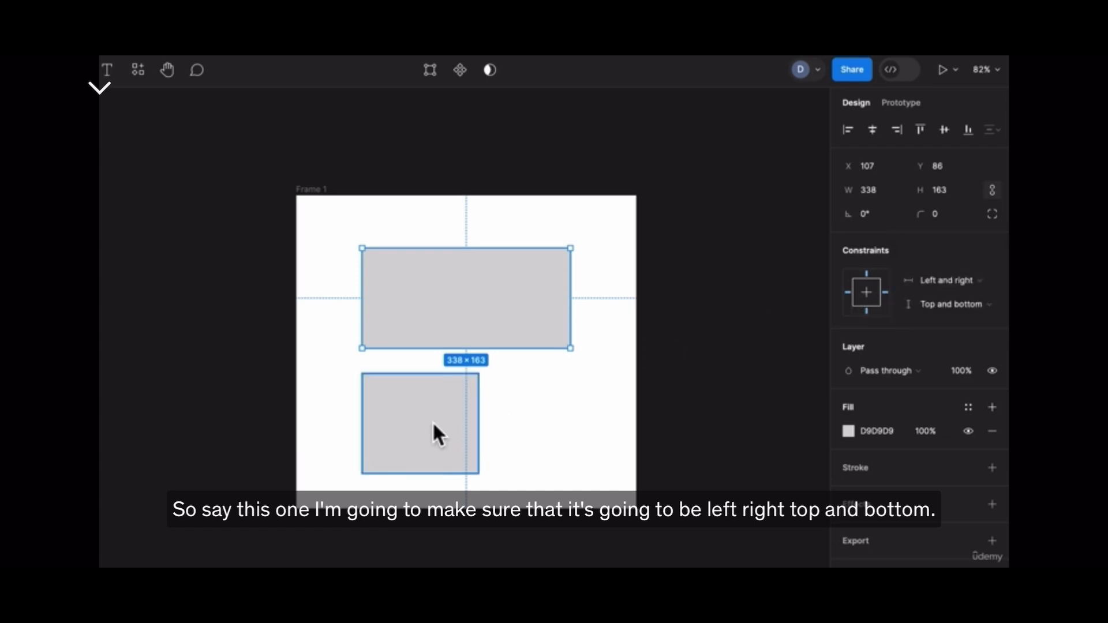
Step: Constrain the lower rectangle to Left and right and Top and bottom as well, and test it by resizing the frame
{"action": "left_click", "coordinate": [433, 425]}
{"action": "left_click", "coordinate": [931, 281]}
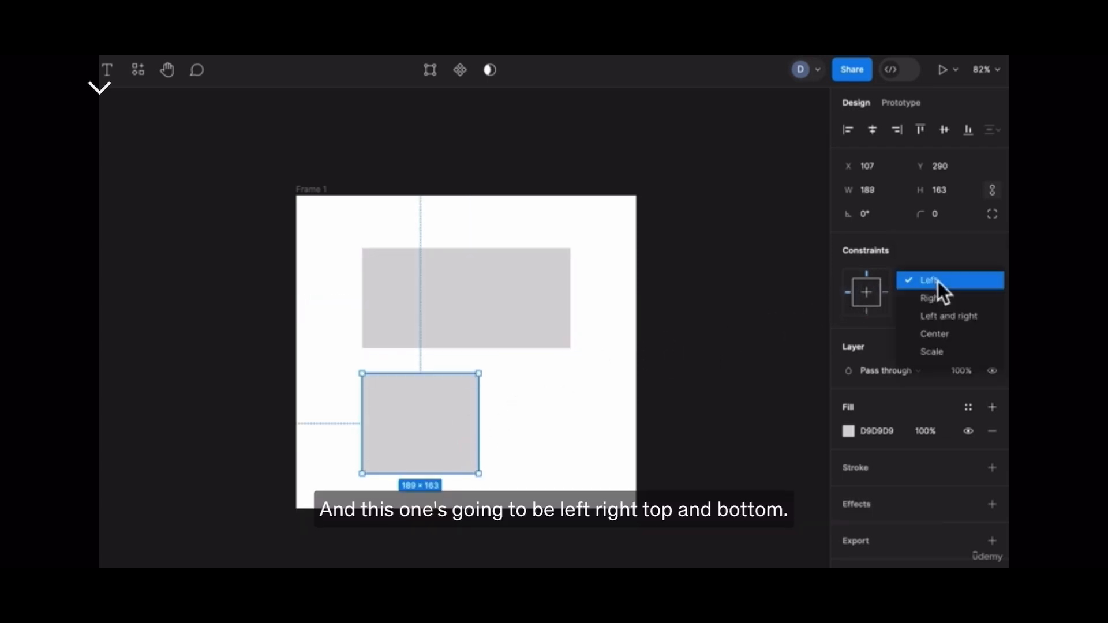
{"action": "left_click", "coordinate": [943, 316]}
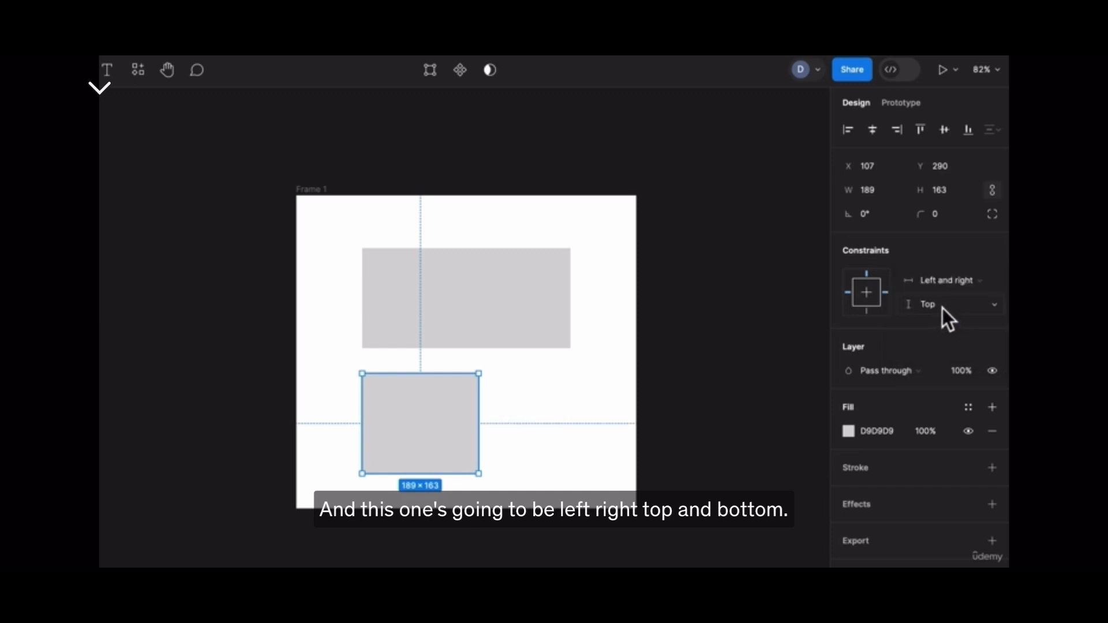
{"action": "left_click", "coordinate": [943, 306]}
{"action": "left_click", "coordinate": [952, 340]}
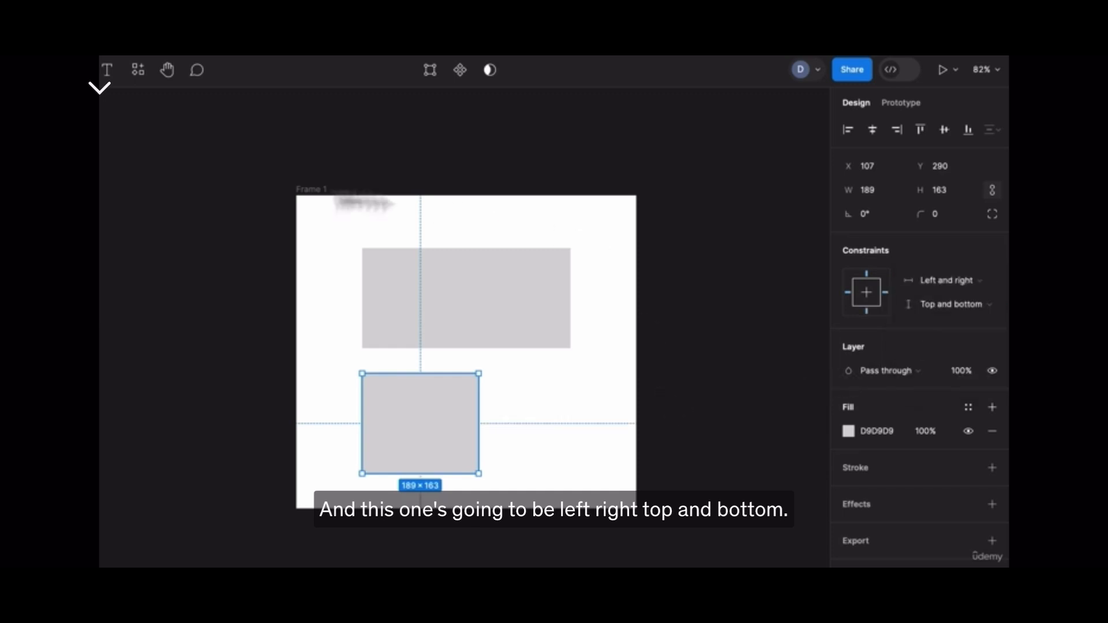
{"action": "left_click", "coordinate": [327, 196]}
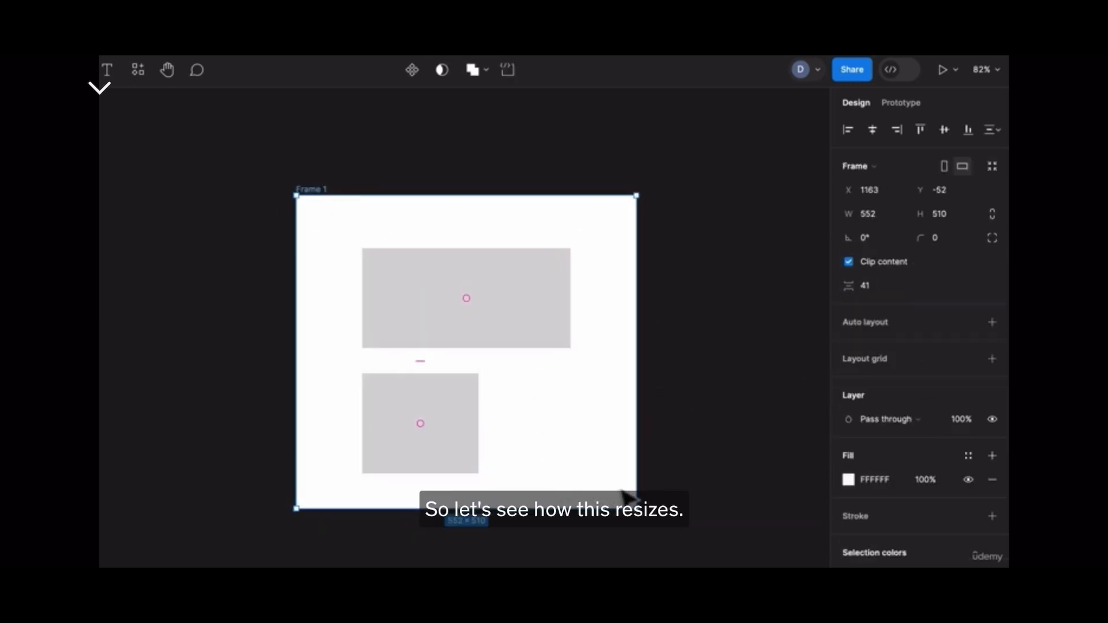
{"action": "mouse_move", "coordinate": [629, 501]}
{"action": "left_mouse_down"}
{"action": "mouse_move", "coordinate": [741, 491]}
{"action": "mouse_move", "coordinate": [588, 485]}
{"action": "mouse_move", "coordinate": [581, 383]}
{"action": "mouse_move", "coordinate": [570, 491]}
{"action": "mouse_move", "coordinate": [580, 569]}
{"action": "mouse_move", "coordinate": [589, 480]}
{"action": "mouse_move", "coordinate": [590, 492]}
{"action": "mouse_move", "coordinate": [637, 509]}
{"action": "left_mouse_up"}
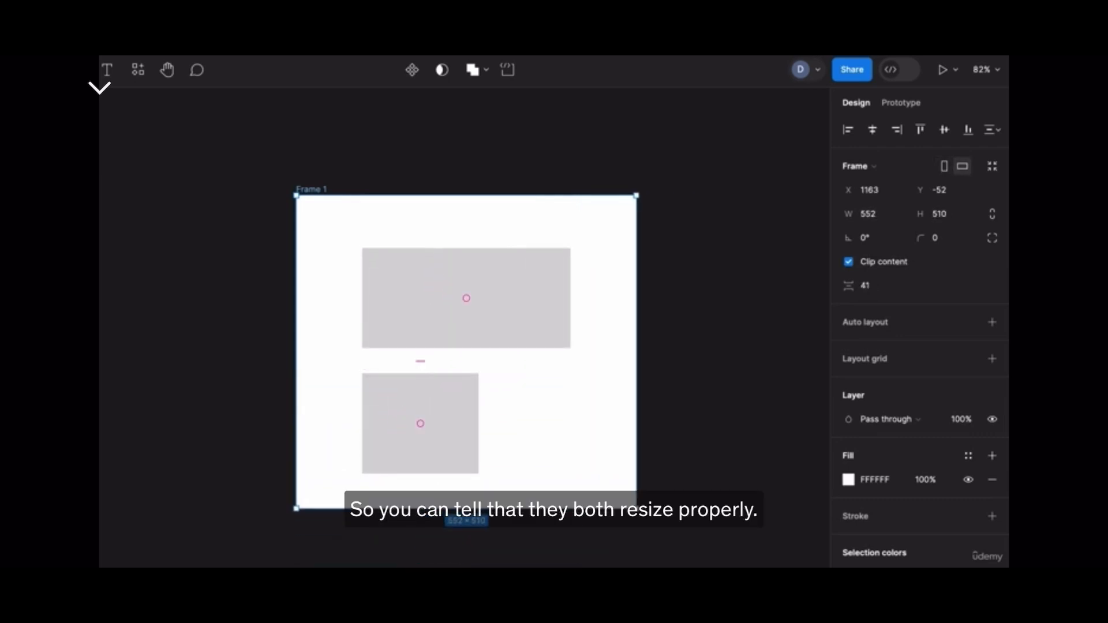
Step: Set the vertical constraint of both rectangles to Top
{"action": "left_click", "coordinate": [538, 315]}
{"action": "left_click", "coordinate": [448, 415], "text": "shift"}
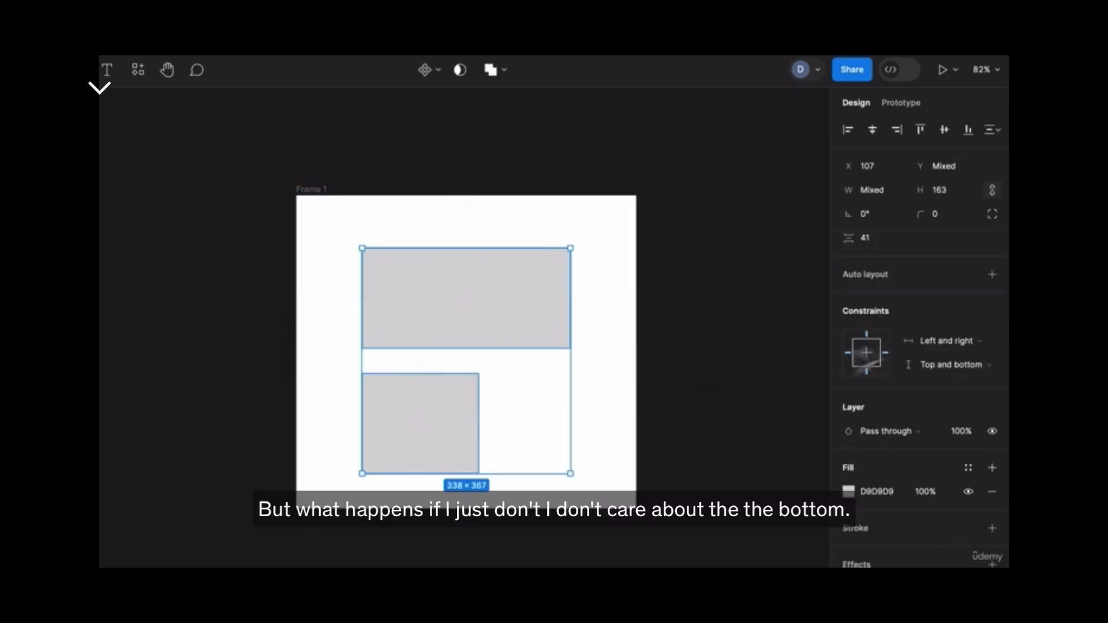
{"action": "left_click", "coordinate": [942, 362]}
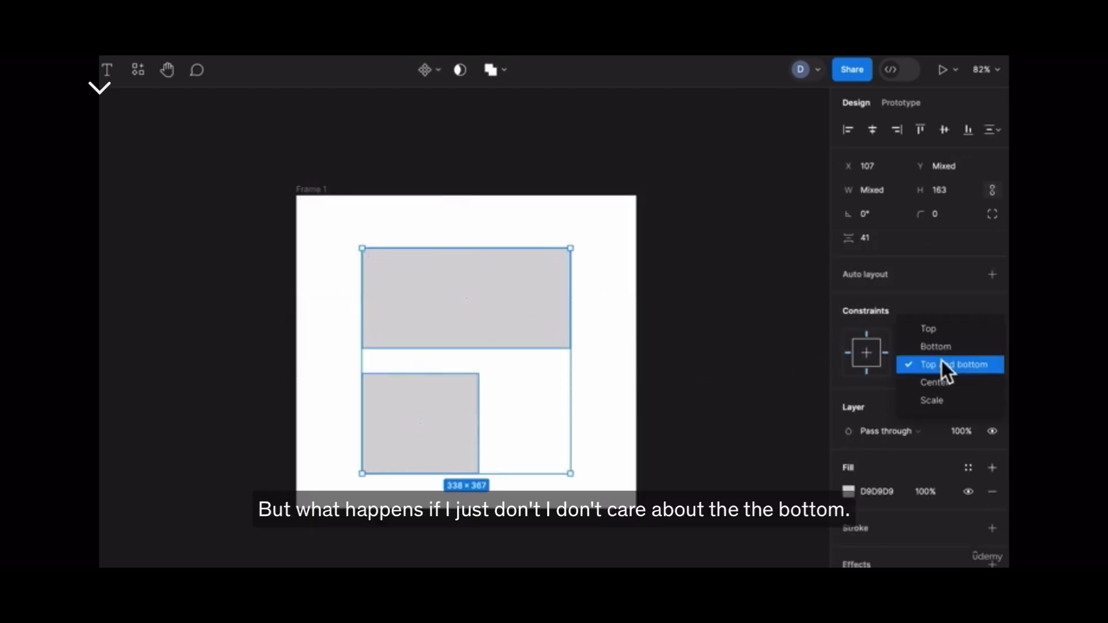
{"action": "left_click", "coordinate": [944, 331]}
Step: Enlarge the frame to about 574 × 560 to test the changed vertical constraint
{"action": "left_click", "coordinate": [629, 466]}
{"action": "right_click", "coordinate": [592, 455]}
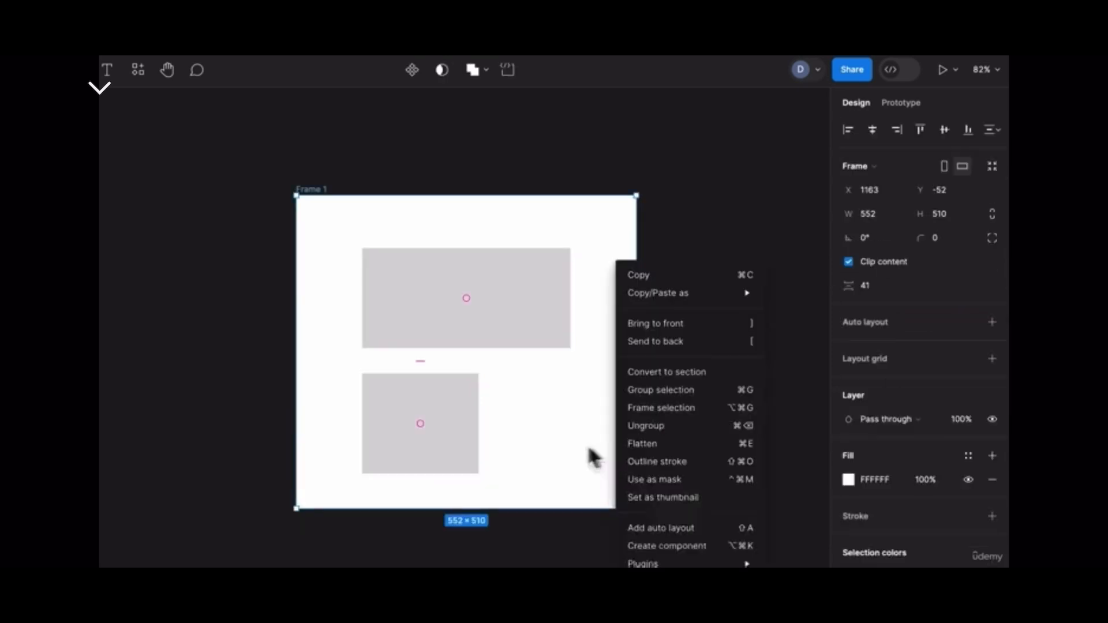
{"action": "key", "text": "Escape"}
{"action": "left_click_drag", "start_coordinate": [619, 509], "coordinate": [627, 553]}
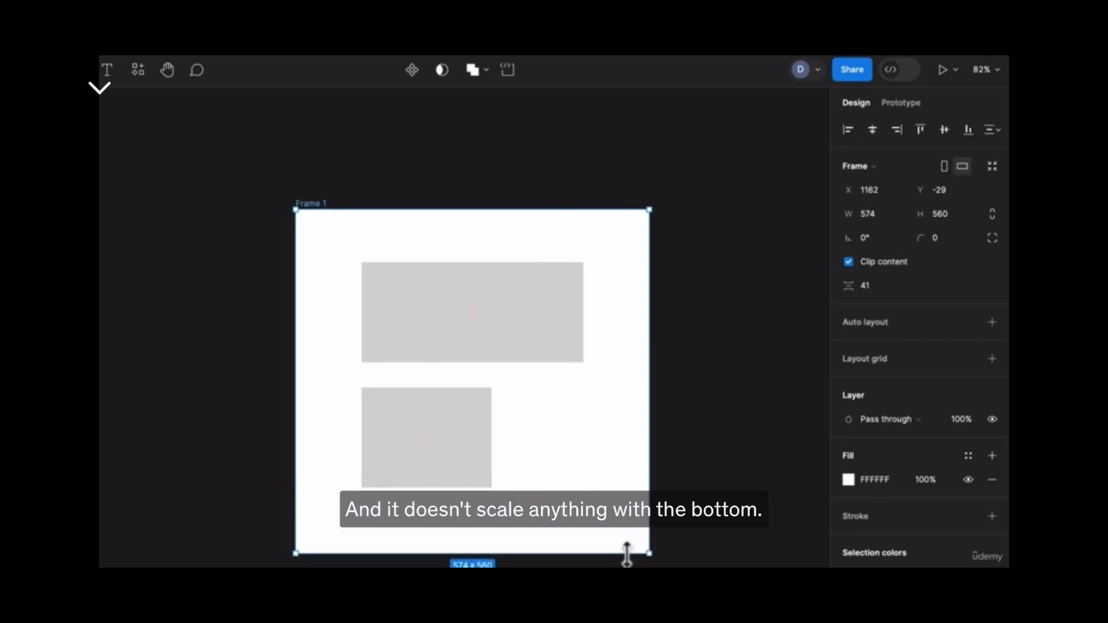
Step: Place a copy of the lower rectangle outside the frame, level with the original, and compare the constraint options of both
{"action": "left_click", "coordinate": [483, 460]}
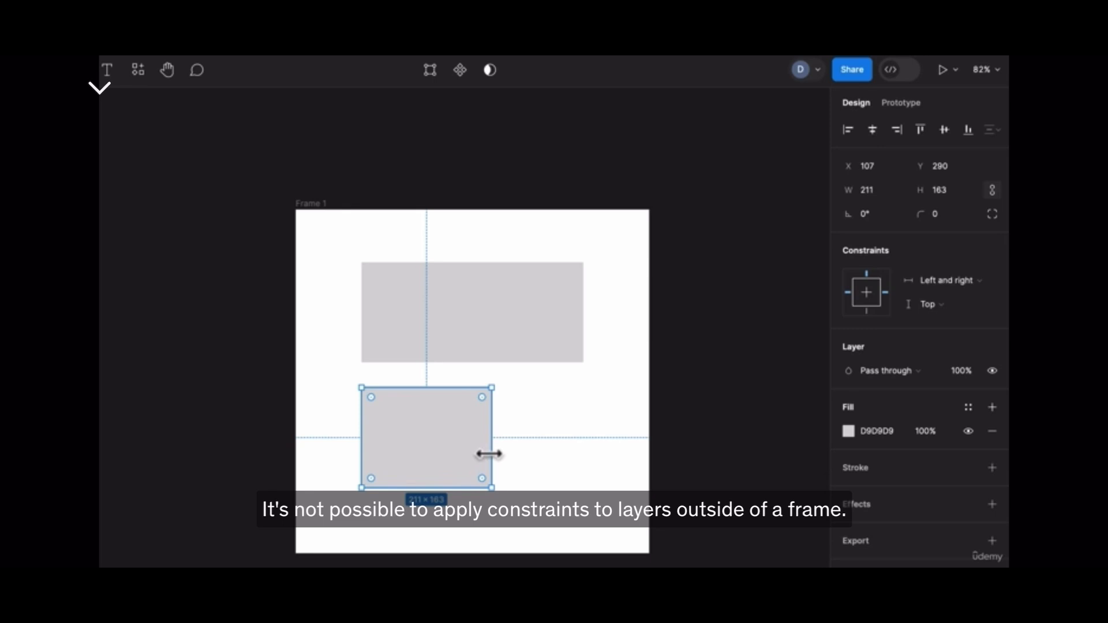
{"action": "left_click_drag", "start_coordinate": [483, 457], "coordinate": [227, 453]}
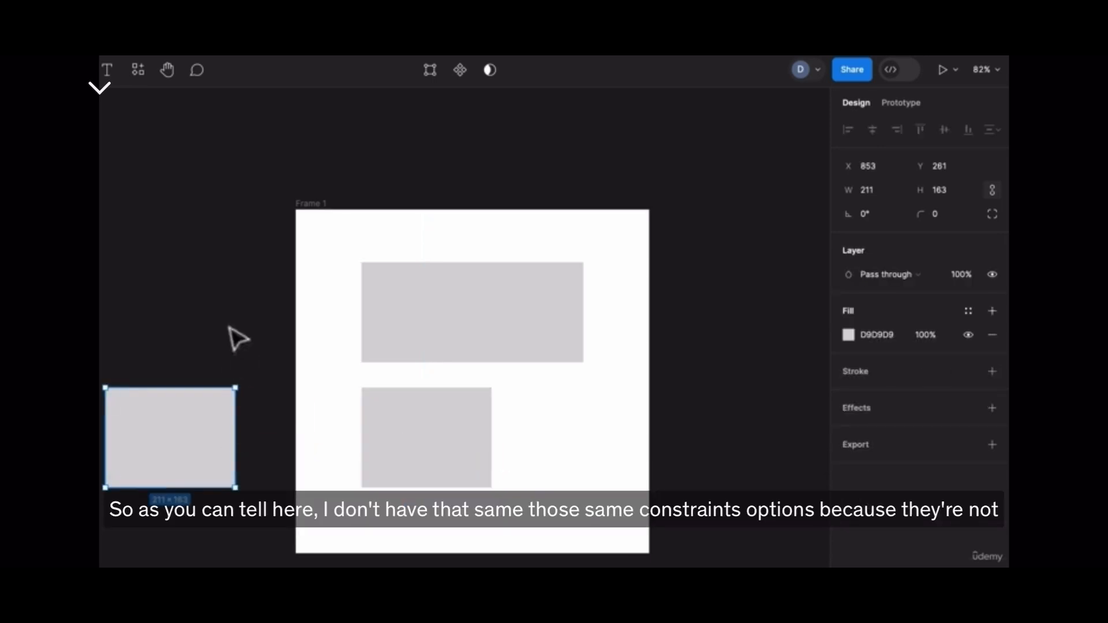
{"action": "left_click", "coordinate": [237, 338]}
{"action": "left_click", "coordinate": [208, 445]}
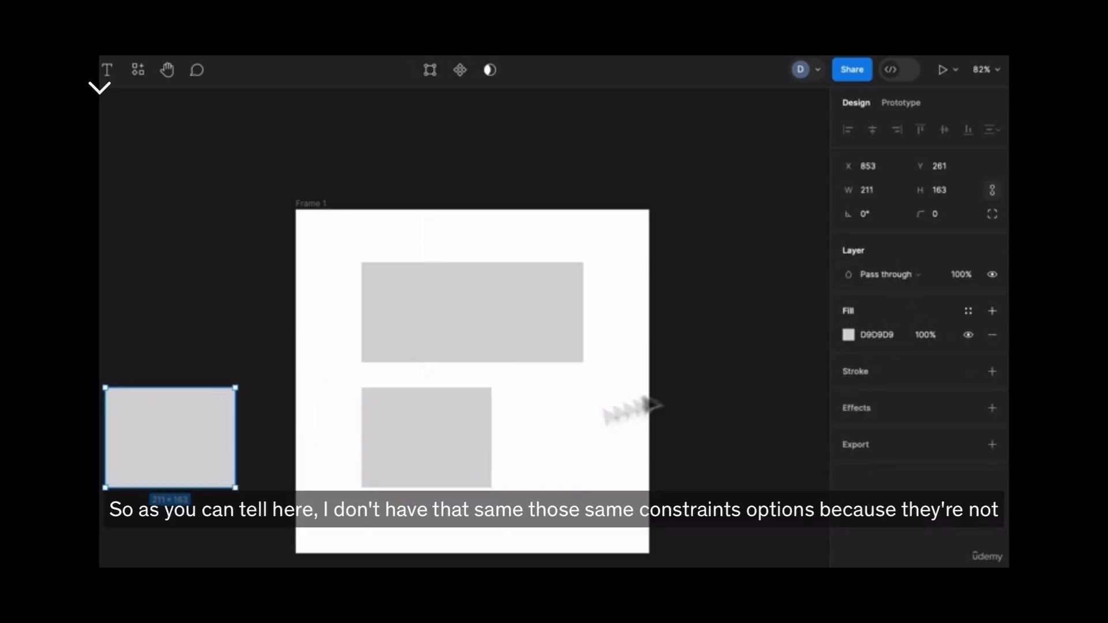
{"action": "left_click", "coordinate": [478, 445]}
{"action": "left_click", "coordinate": [231, 448]}
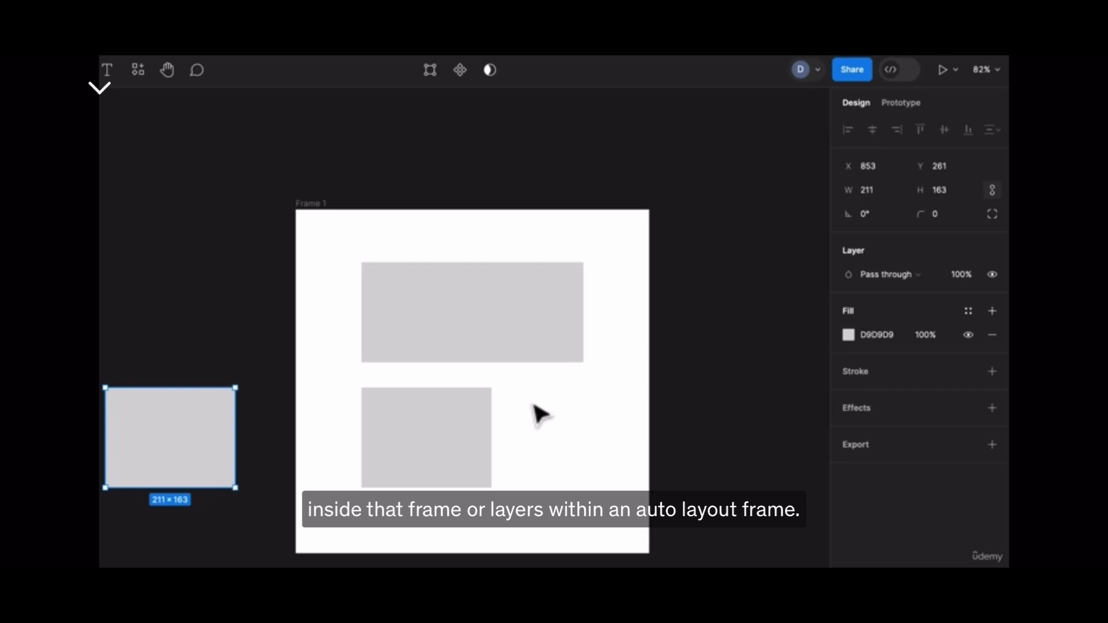
Step: Add auto layout to the frame and select each rectangle inside it to check for constraint options
{"action": "left_click", "coordinate": [309, 206]}
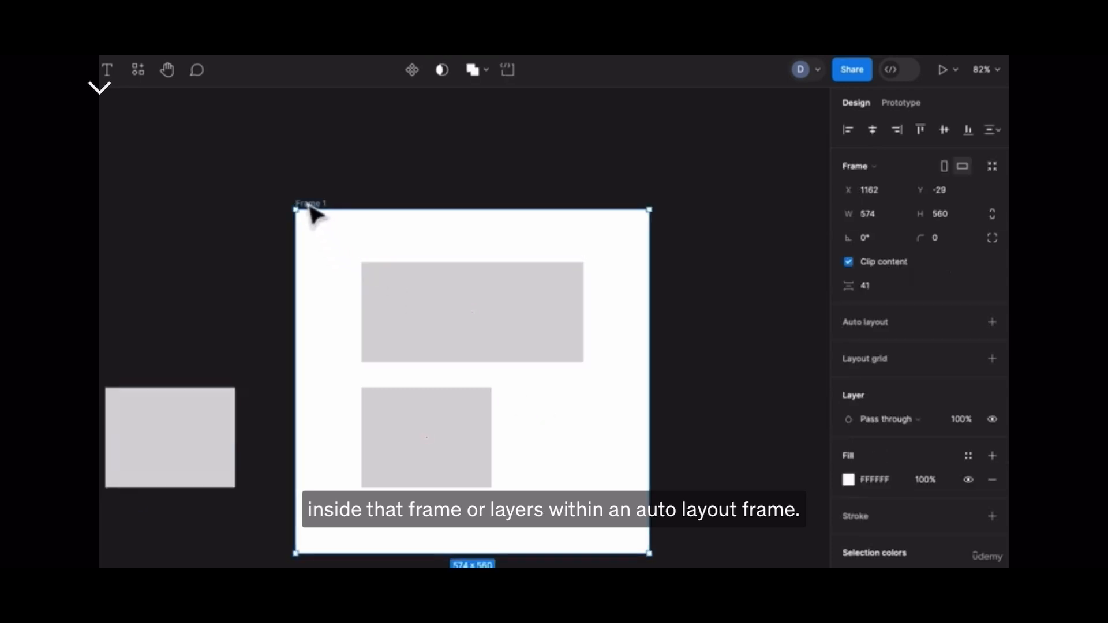
{"action": "left_click", "coordinate": [992, 322]}
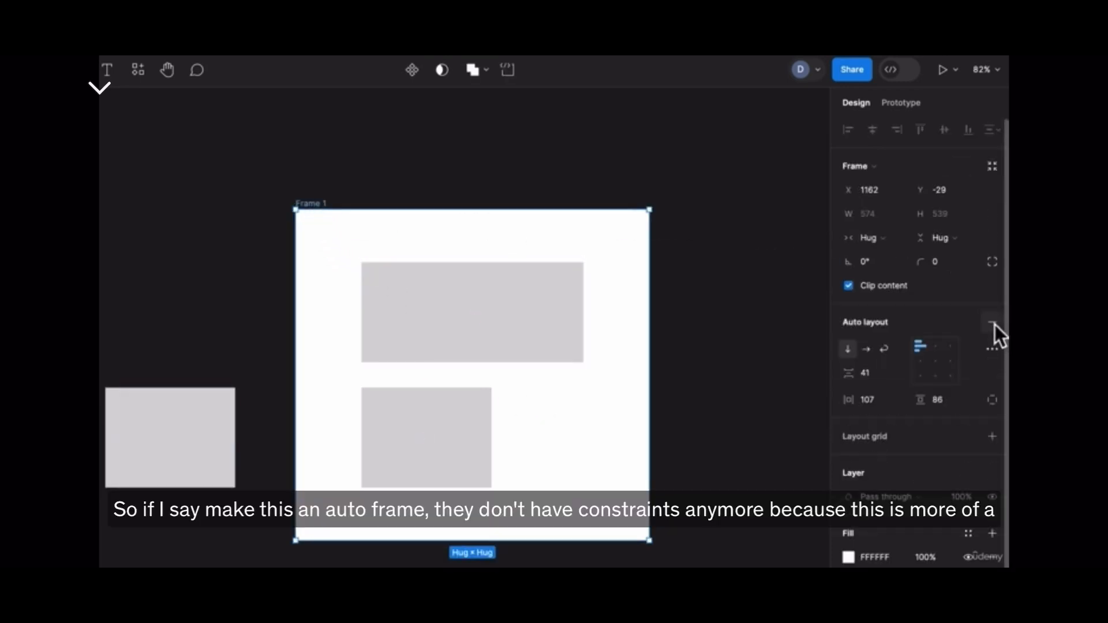
{"action": "left_click", "coordinate": [548, 326]}
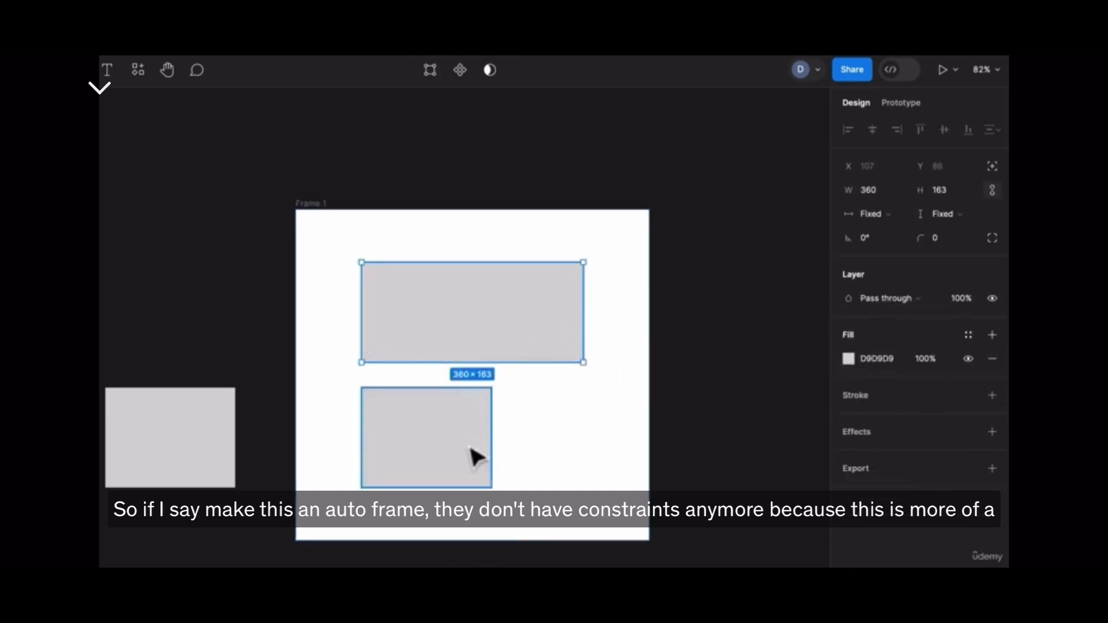
{"action": "left_click", "coordinate": [475, 458]}
{"action": "left_click", "coordinate": [548, 341]}
{"action": "left_click", "coordinate": [461, 445]}
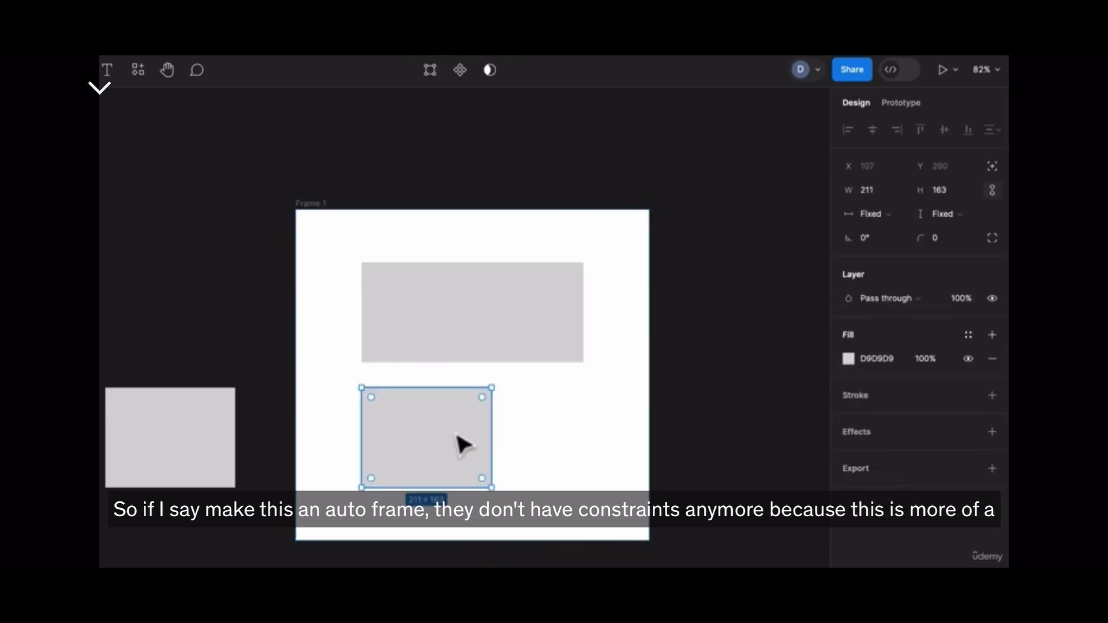
{"action": "left_click", "coordinate": [441, 302]}
Step: Undo the auto layout on the frame
{"action": "key", "text": "ctrl+z"}
{"action": "key", "text": "ctrl+z"}
{"action": "key", "text": "ctrl+z"}
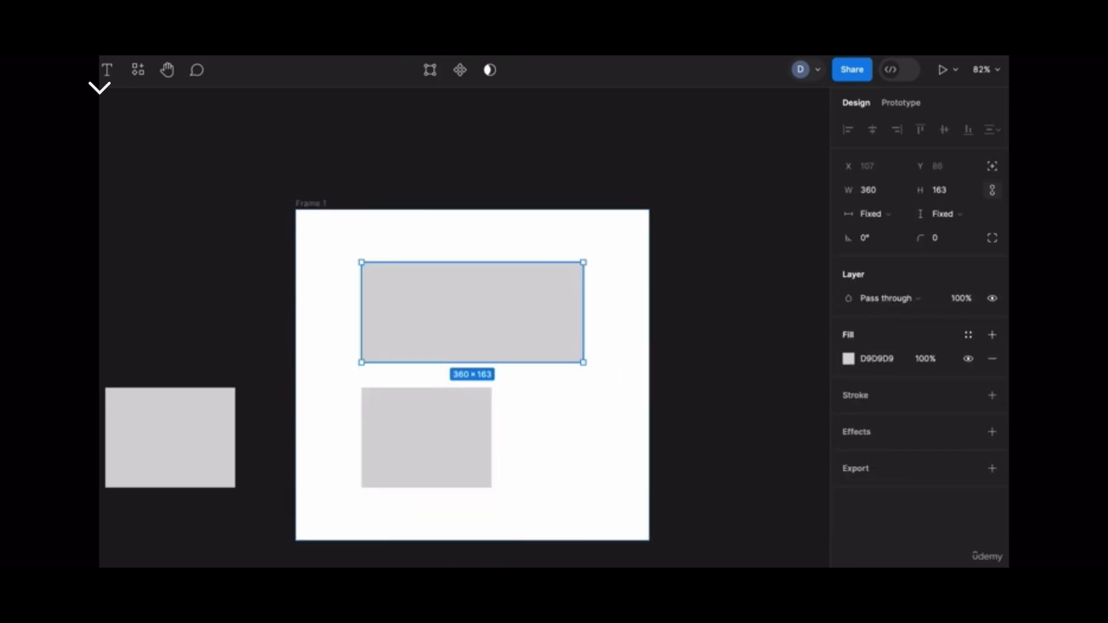
{"action": "key", "text": "ctrl+z"}
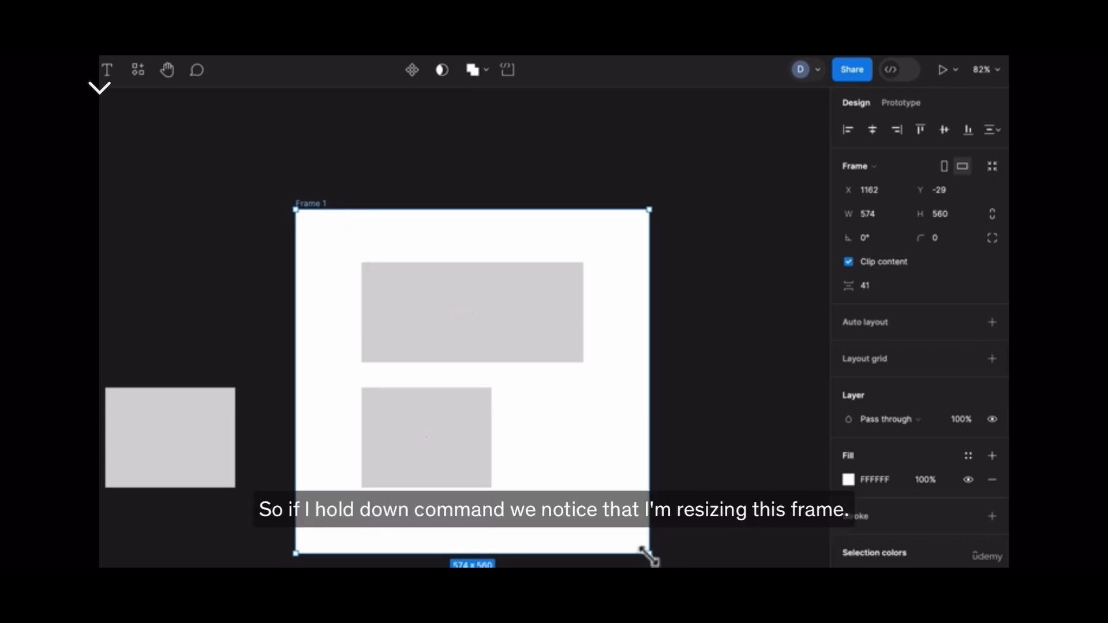
Step: Shrink the frame to about 303 × 372 with constraints ignored, and bring it to about 621 × 539 with constraints applied
{"action": "left_click_drag", "start_coordinate": [649, 554], "coordinate": [484, 438]}
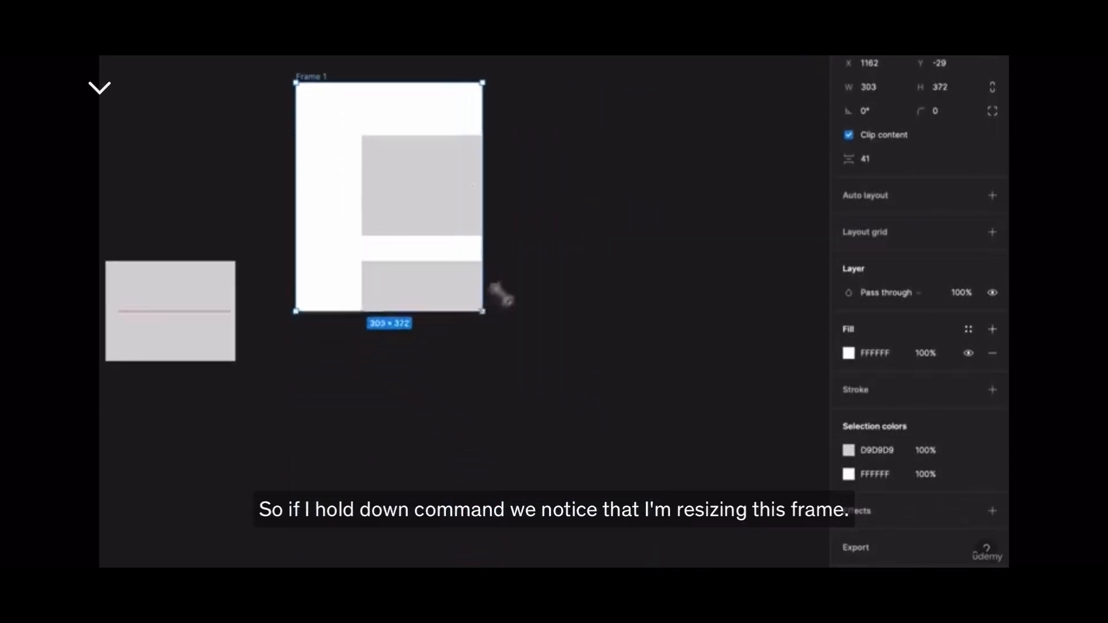
{"action": "left_click_drag", "start_coordinate": [500, 294], "coordinate": [747, 408]}
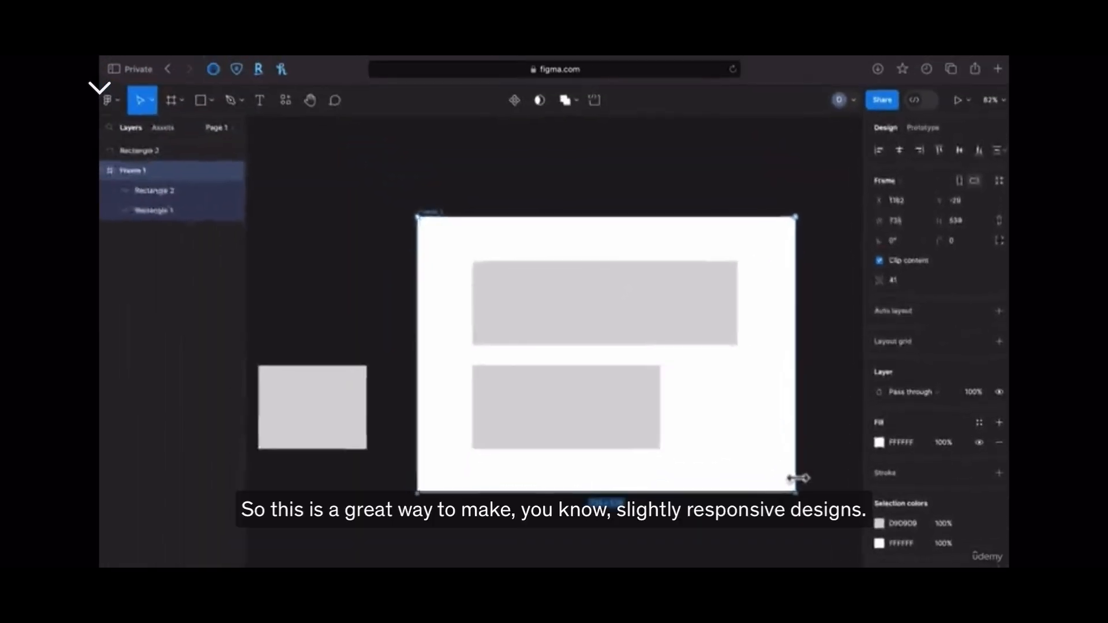
{"action": "left_click_drag", "start_coordinate": [799, 479], "coordinate": [737, 481]}
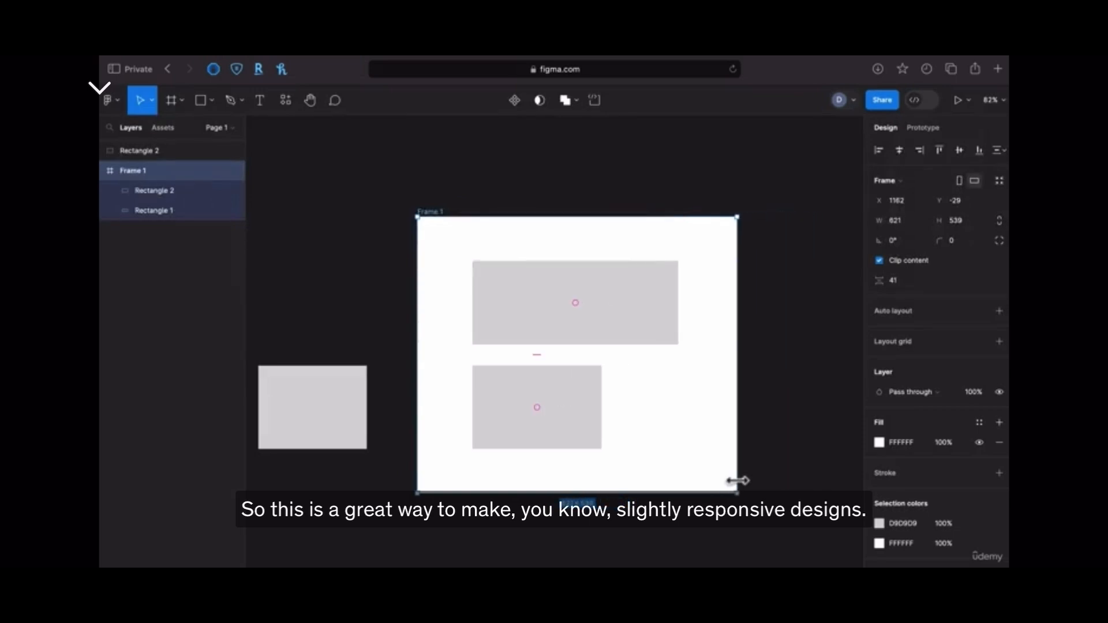
{"action": "left_click", "coordinate": [732, 487]}
{"action": "left_click", "coordinate": [548, 433]}
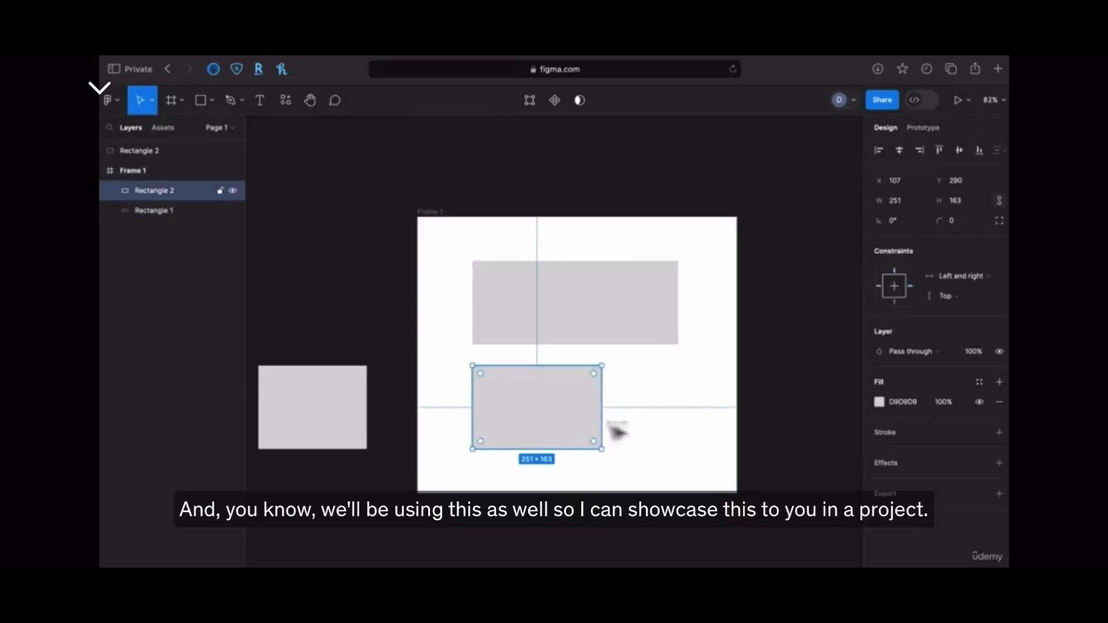